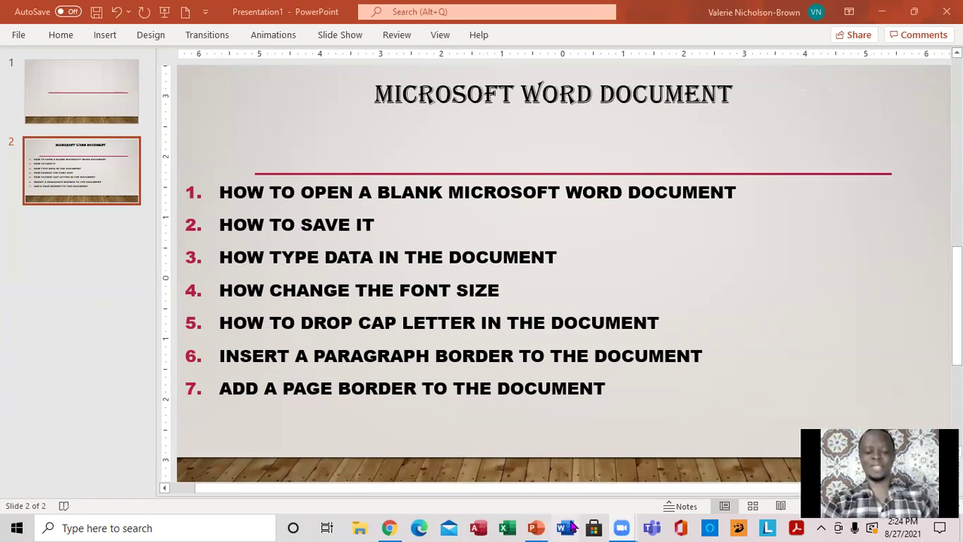
Create a maximized blank Word document, then bring the PowerPoint lesson outline back.
{"action": "left_click", "coordinate": [569, 527]}
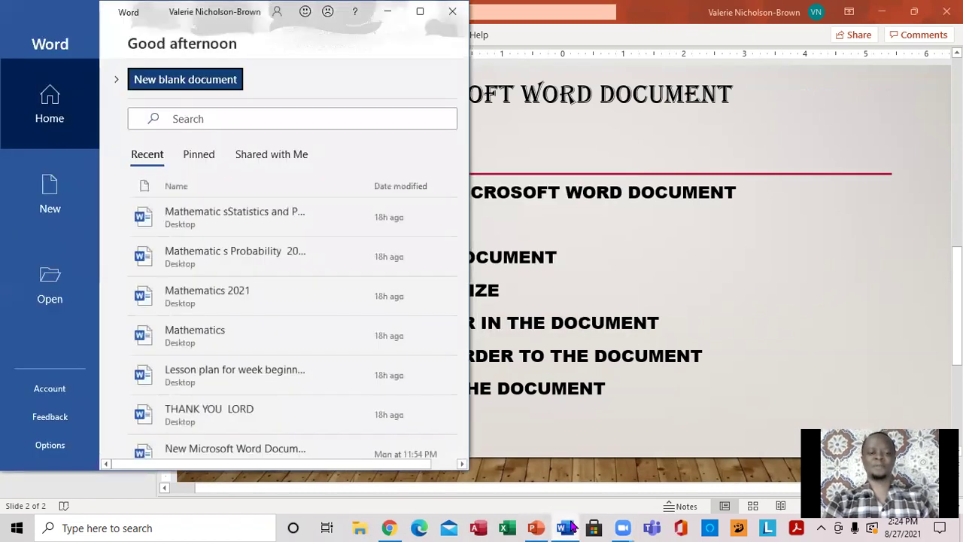
{"action": "left_click", "coordinate": [33, 211]}
{"action": "left_click", "coordinate": [223, 157]}
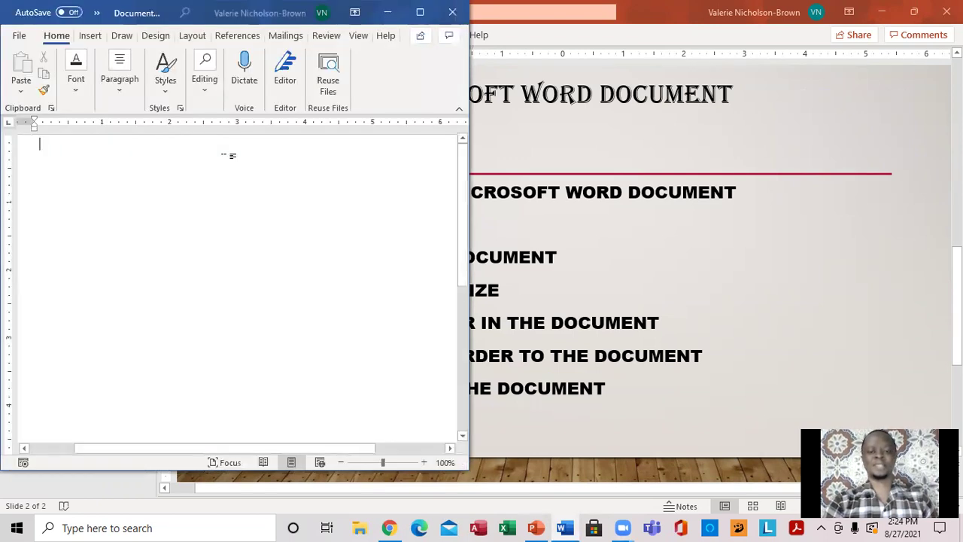
{"action": "left_click", "coordinate": [419, 12]}
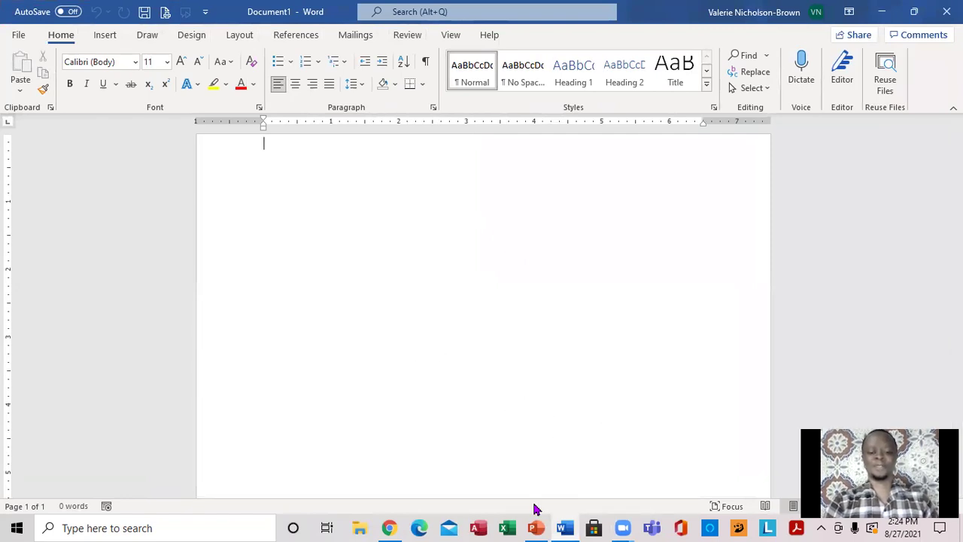
{"action": "mouse_move", "coordinate": [539, 527]}
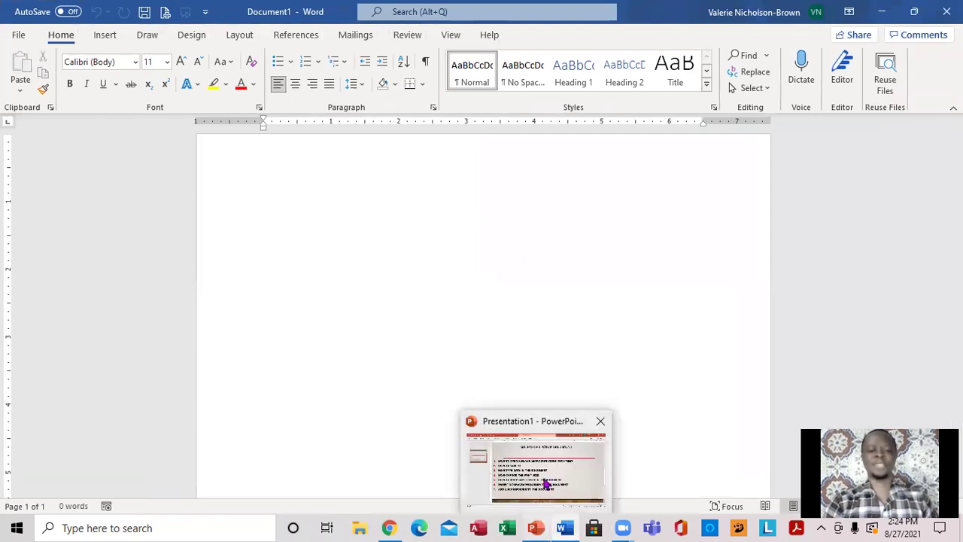
{"action": "left_click", "coordinate": [547, 484]}
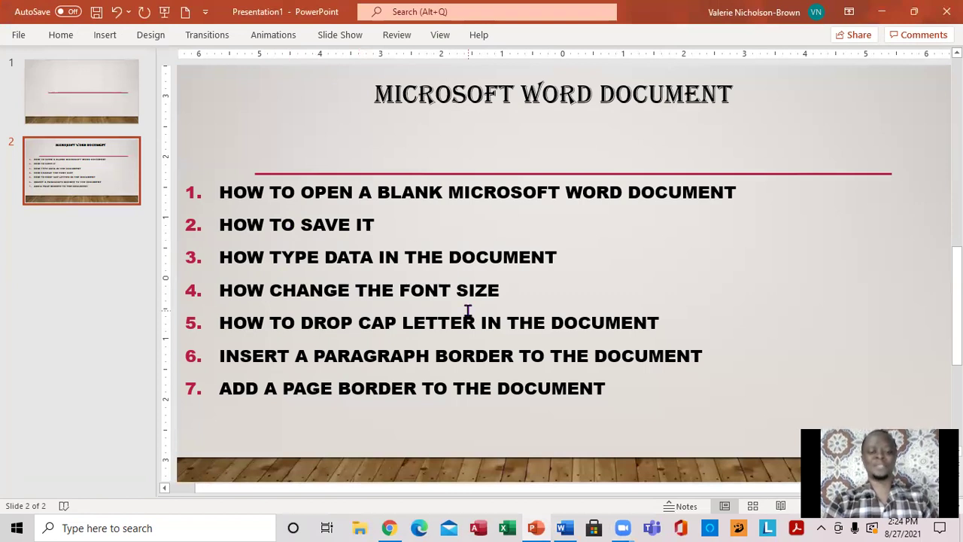
Save Document1 to the Documents folder under the file name 'MY WORK'.
{"action": "left_click", "coordinate": [565, 527]}
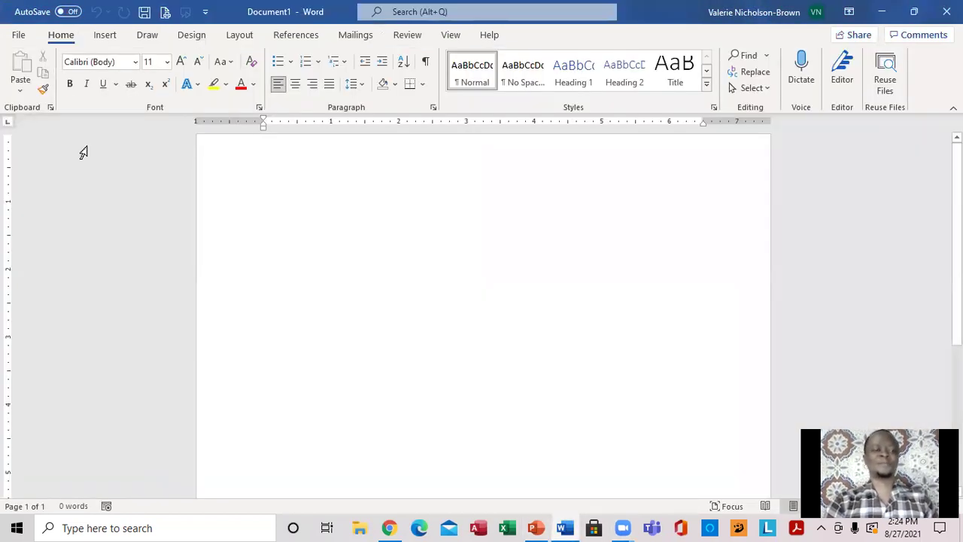
{"action": "left_click", "coordinate": [18, 36]}
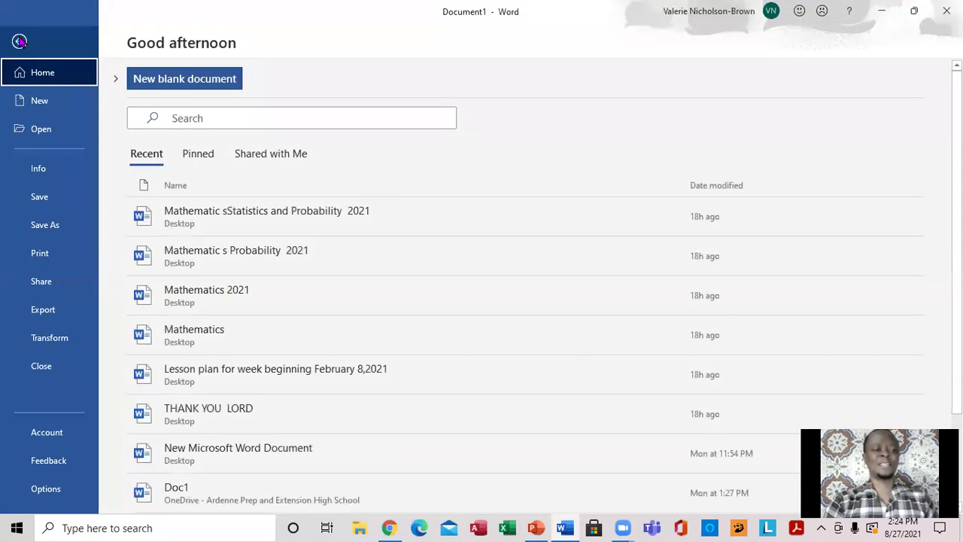
{"action": "left_click", "coordinate": [45, 232]}
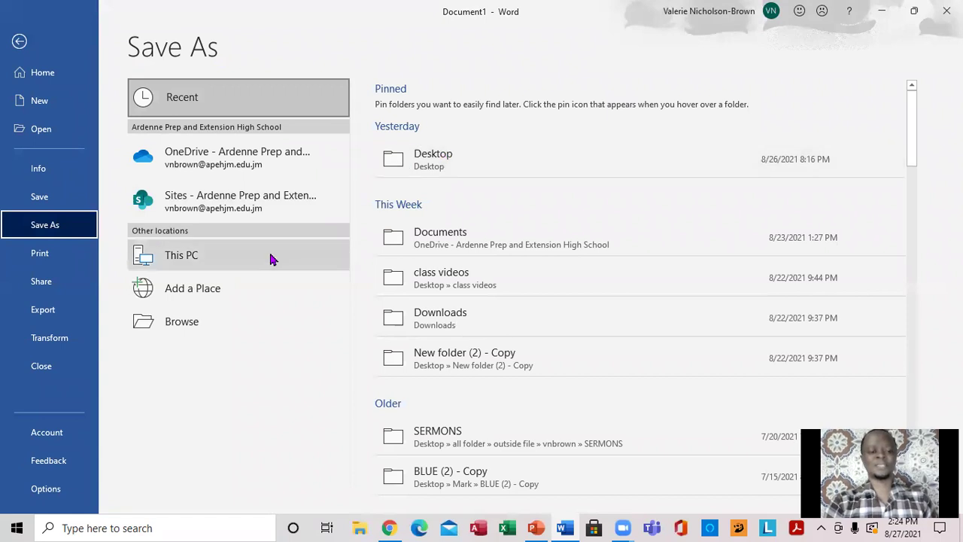
{"action": "left_click", "coordinate": [172, 324]}
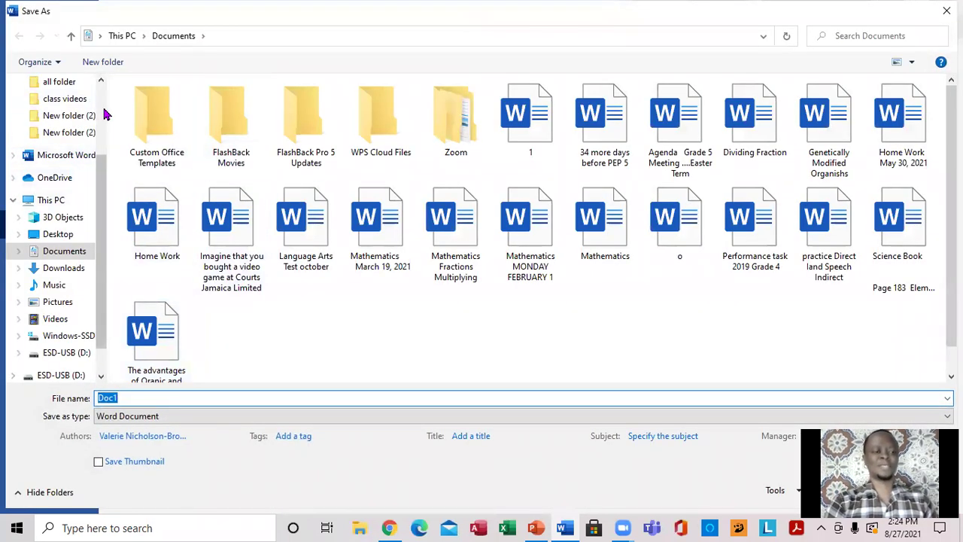
{"action": "scroll", "coordinate": [105, 115], "scroll_direction": "up", "scroll_amount": 3}
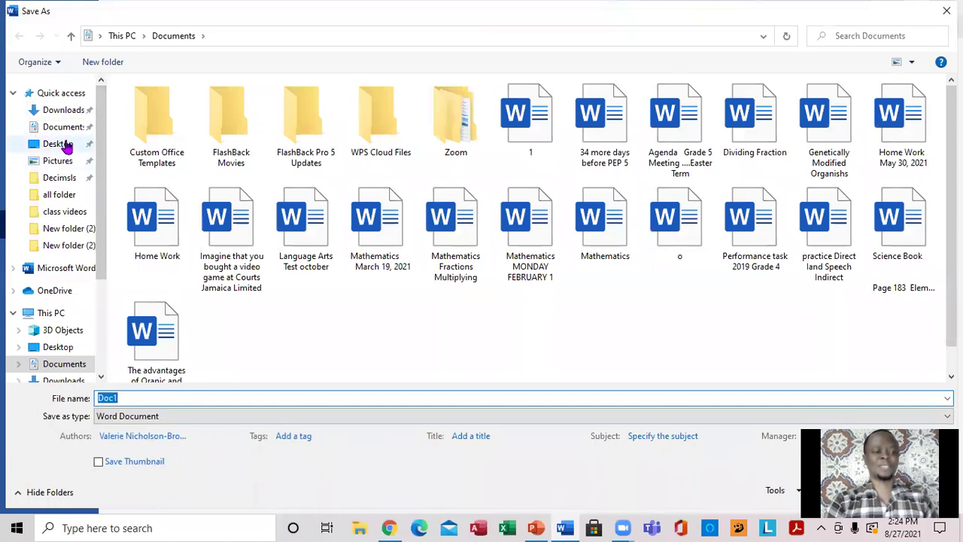
{"action": "left_click_drag", "start_coordinate": [66, 148], "coordinate": [111, 197]}
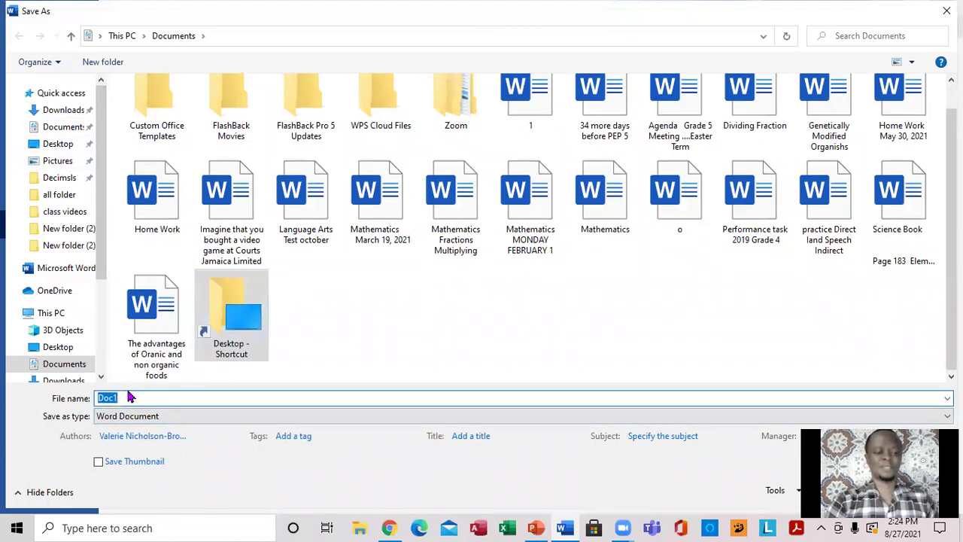
{"action": "left_click", "coordinate": [125, 398]}
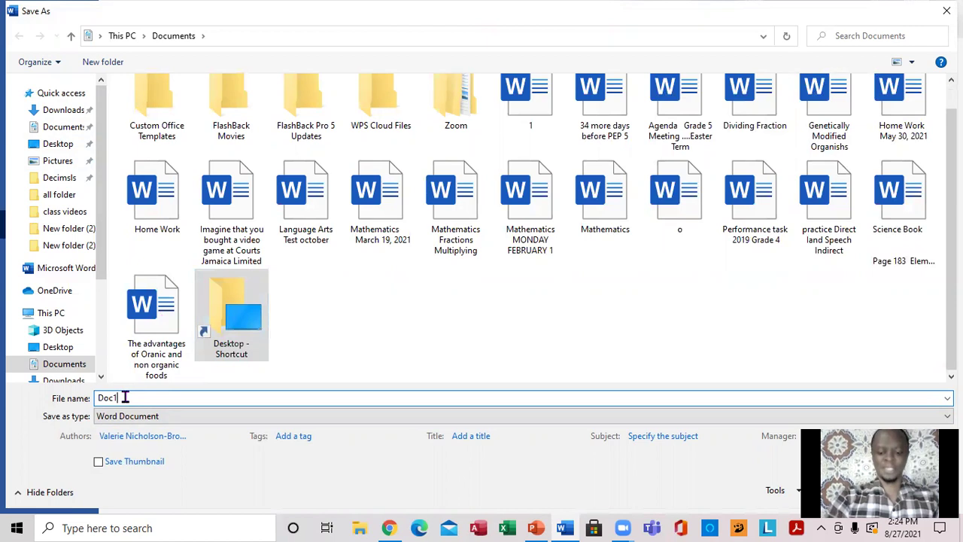
{"action": "key", "text": "BackSpace"}
{"action": "key", "text": "BackSpace"}
{"action": "key", "text": "BackSpace"}
{"action": "key", "text": "BackSpace"}
{"action": "type", "text": "MY"}
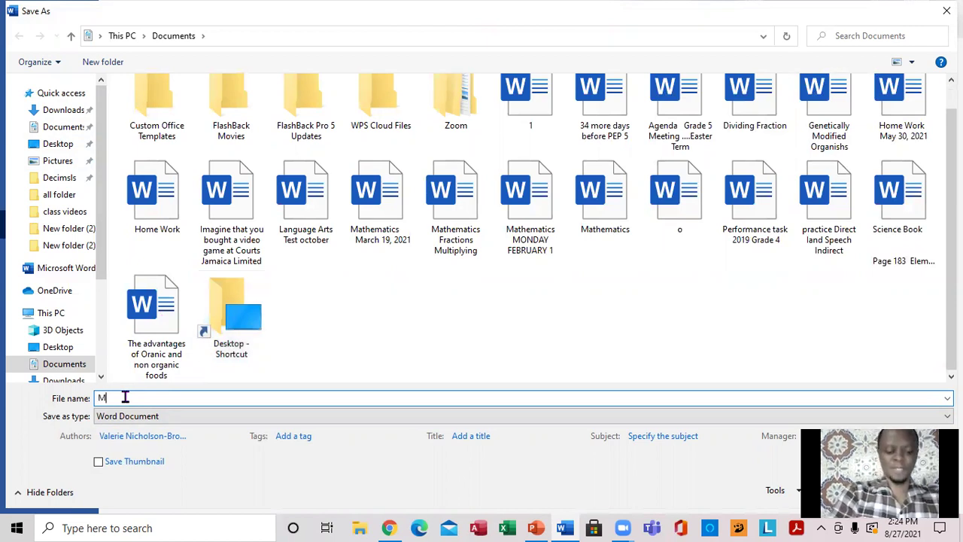
{"action": "type", "text": " WO"}
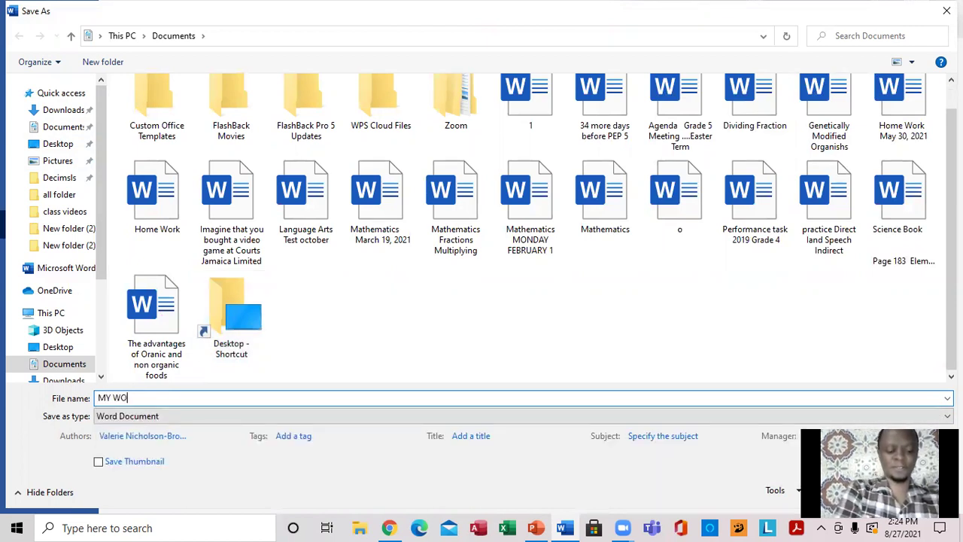
{"action": "type", "text": "RK"}
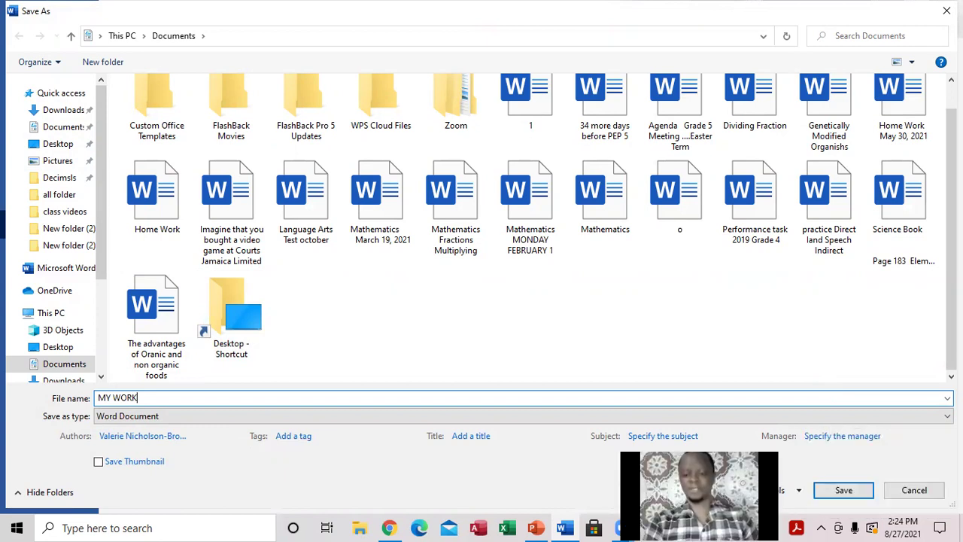
{"action": "left_click", "coordinate": [822, 494]}
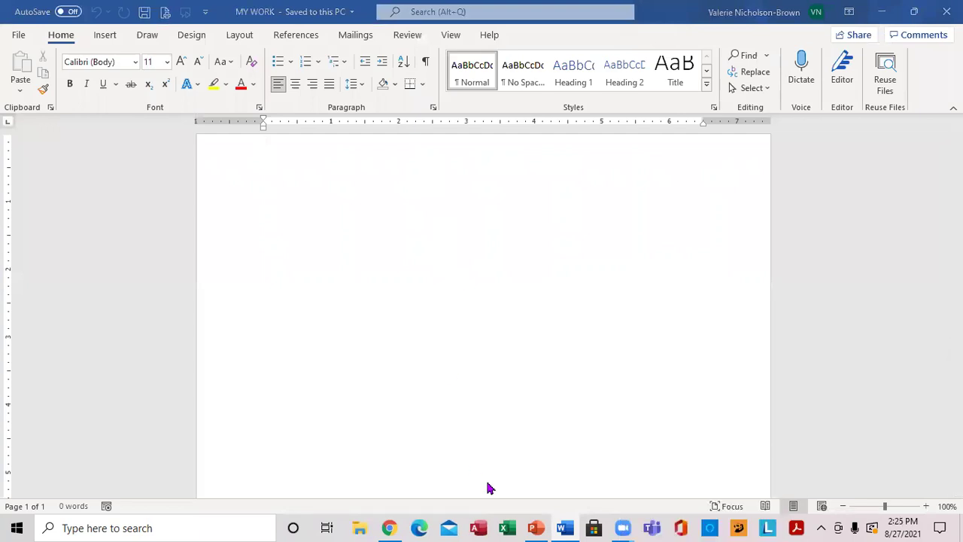
Fill MY WORK with 286 words of sample paragraphs using the =rand() command.
{"action": "mouse_move", "coordinate": [536, 527]}
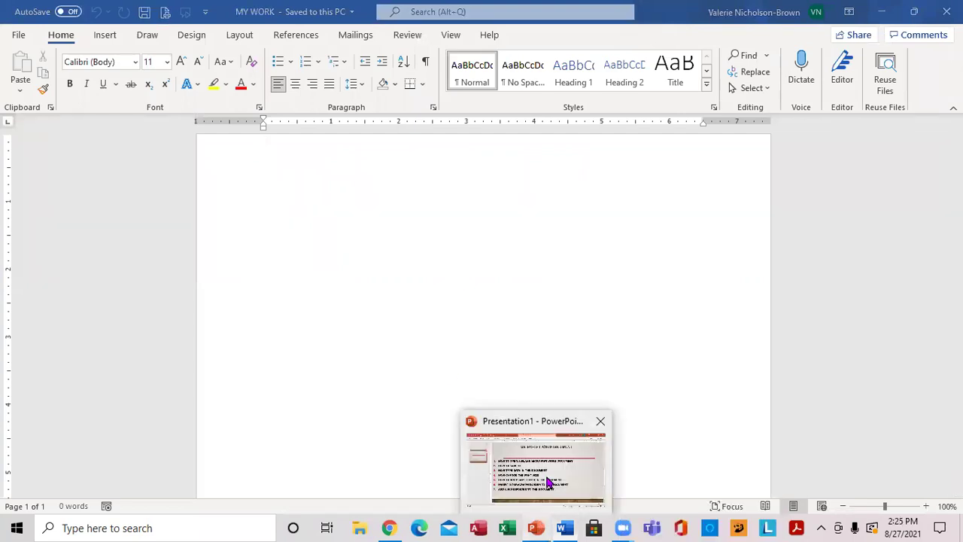
{"action": "left_click", "coordinate": [549, 482]}
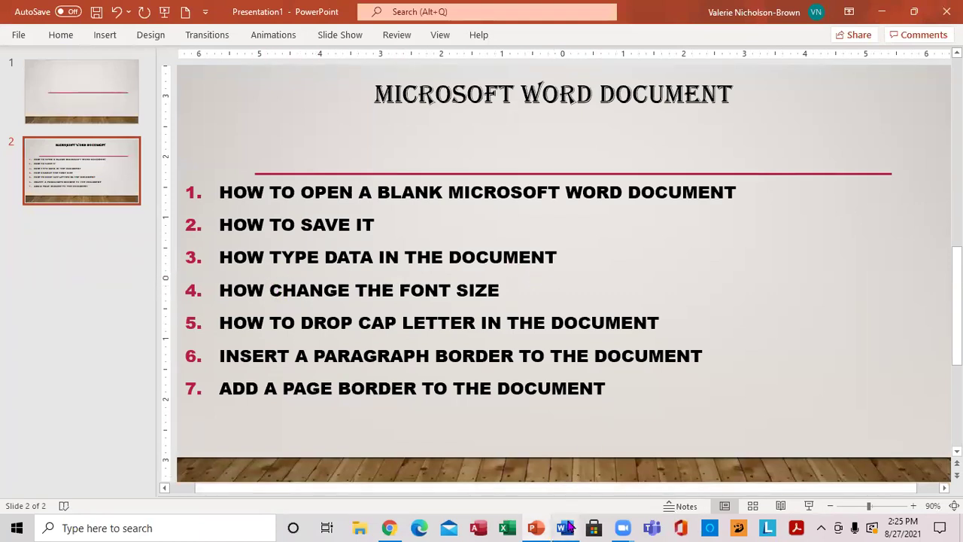
{"action": "left_click", "coordinate": [565, 527]}
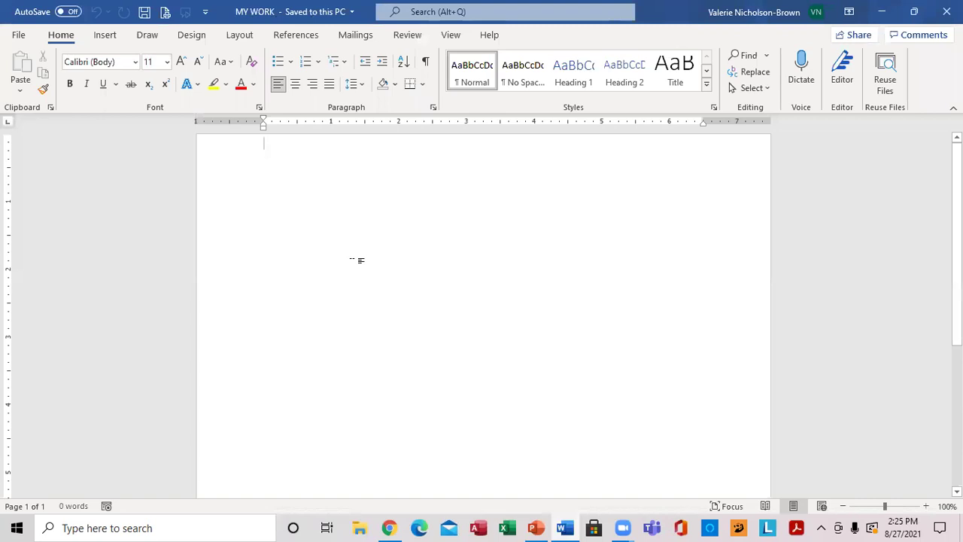
{"action": "type", "text": "=ra"}
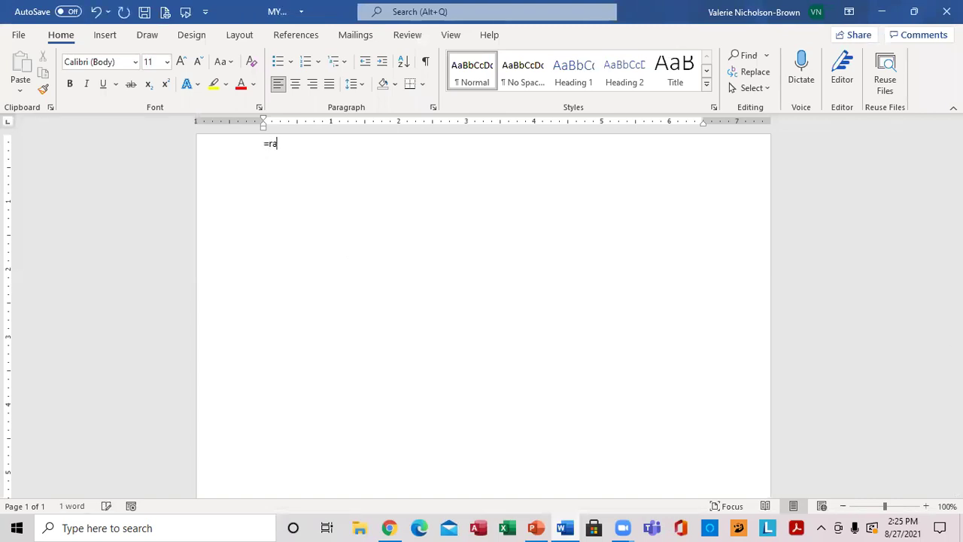
{"action": "type", "text": "nd"}
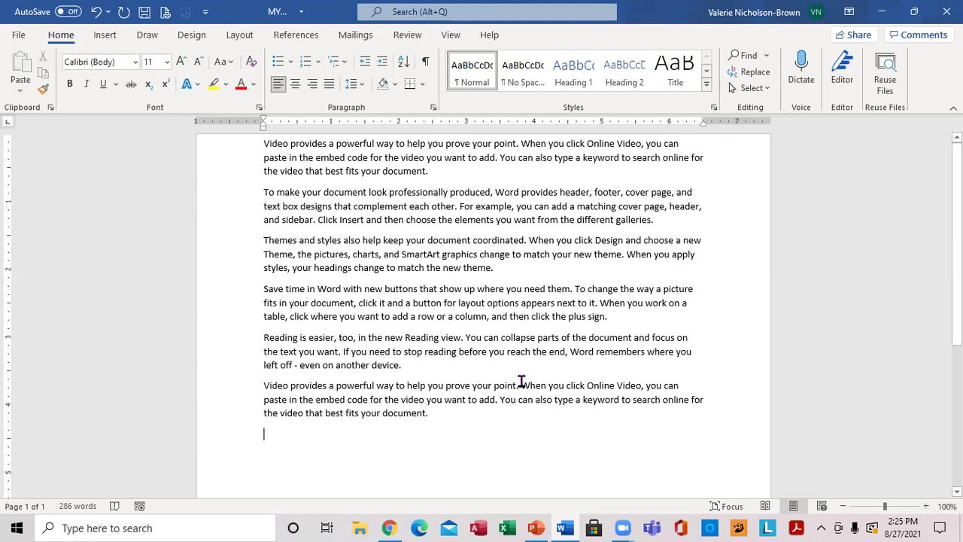
{"action": "type", "text": "m"}
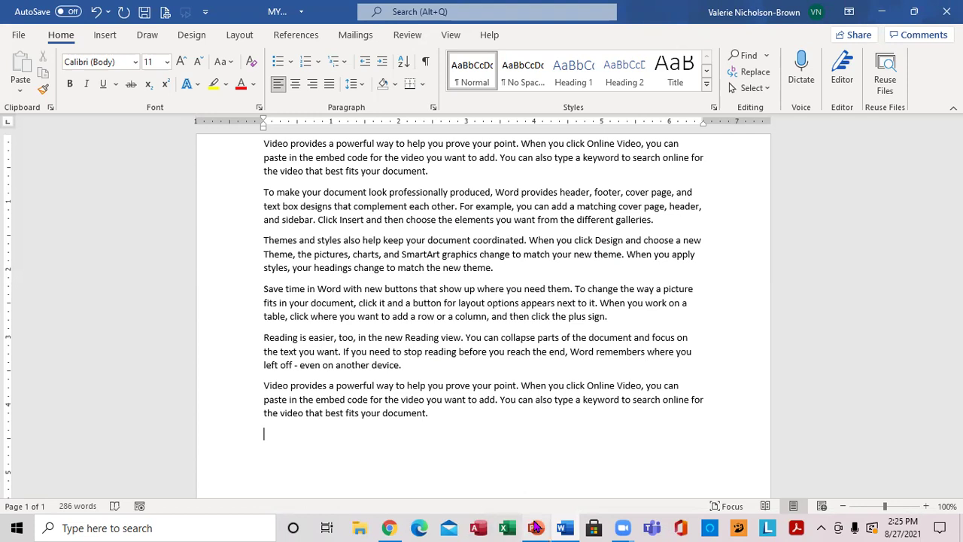
Check the PowerPoint outline slide and return to the Word document.
{"action": "mouse_move", "coordinate": [536, 527]}
{"action": "left_click", "coordinate": [548, 501]}
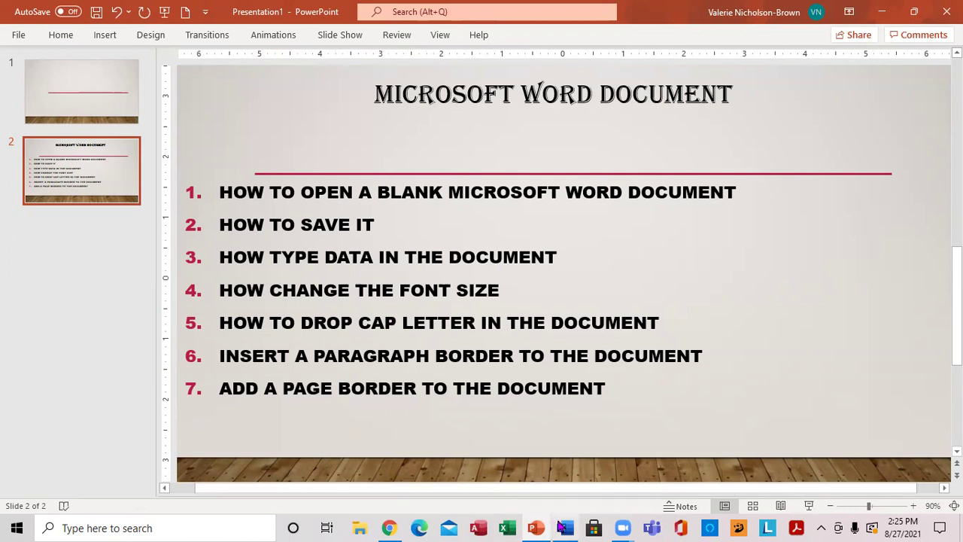
{"action": "mouse_move", "coordinate": [564, 527]}
{"action": "left_click", "coordinate": [557, 470]}
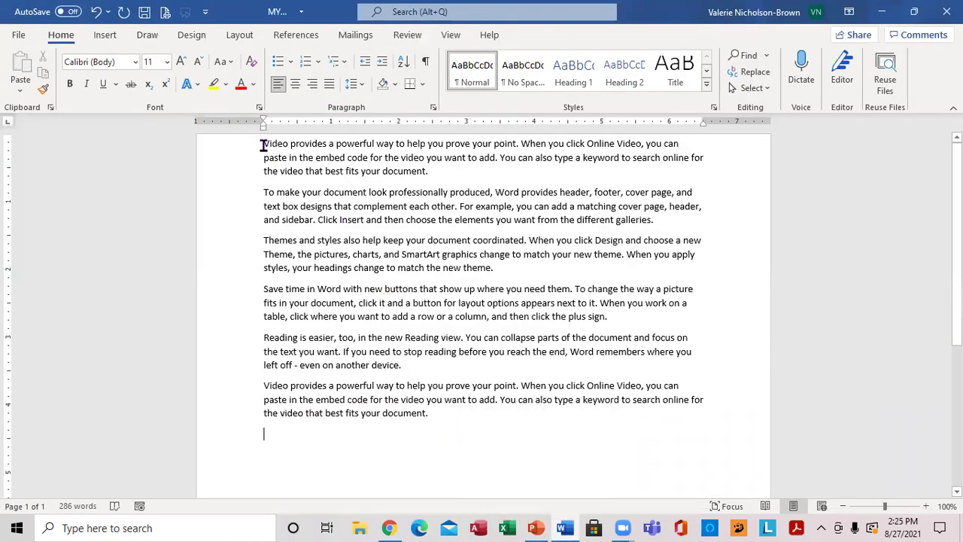
Resize all selected document text to 12 pt, then show the PowerPoint outline again.
{"action": "left_click_drag", "start_coordinate": [263, 143], "coordinate": [619, 425]}
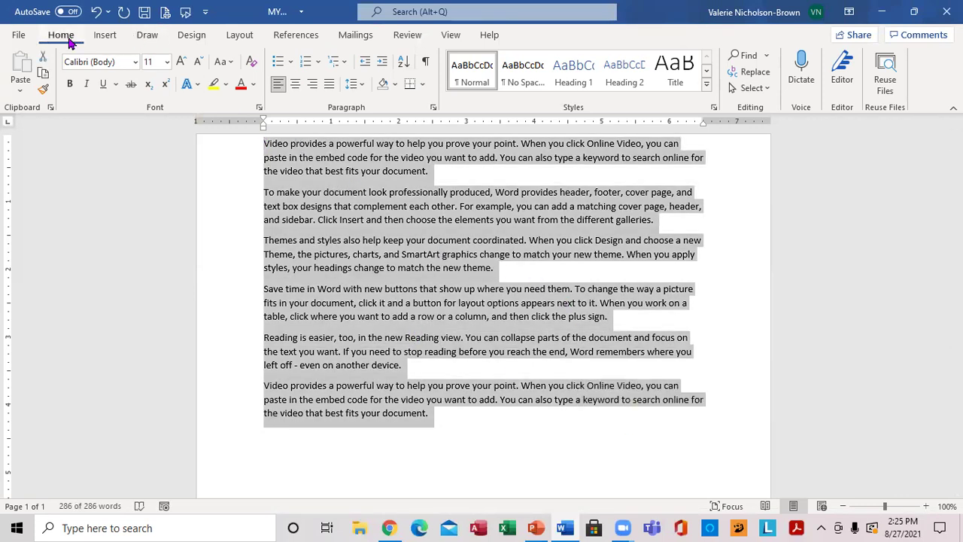
{"action": "left_click", "coordinate": [167, 65]}
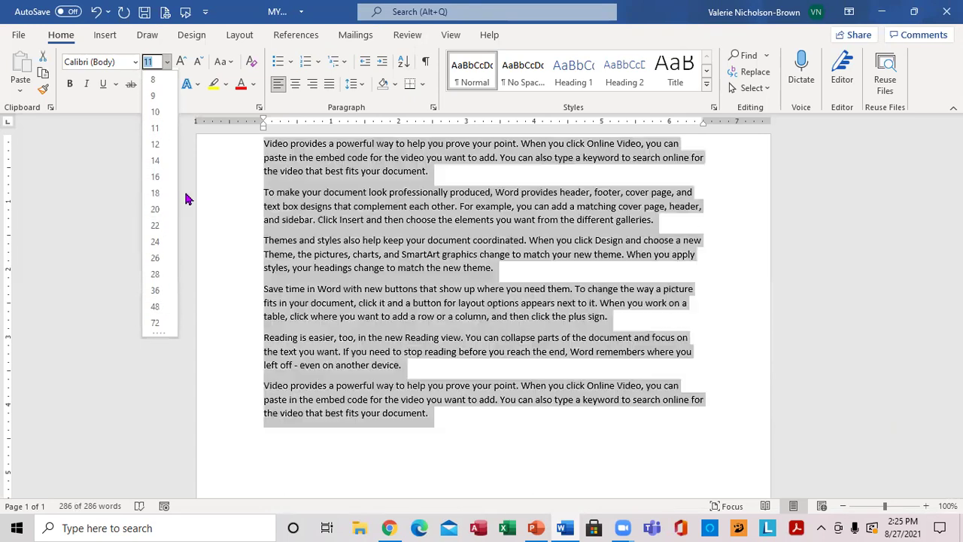
{"action": "left_click", "coordinate": [182, 198]}
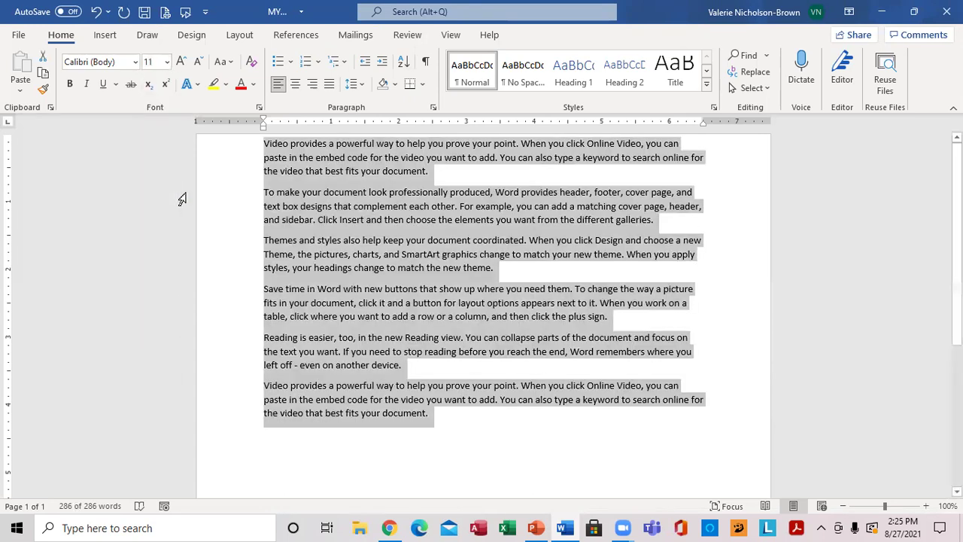
{"action": "left_click", "coordinate": [182, 63]}
{"action": "left_click", "coordinate": [182, 64]}
{"action": "left_click", "coordinate": [182, 63]}
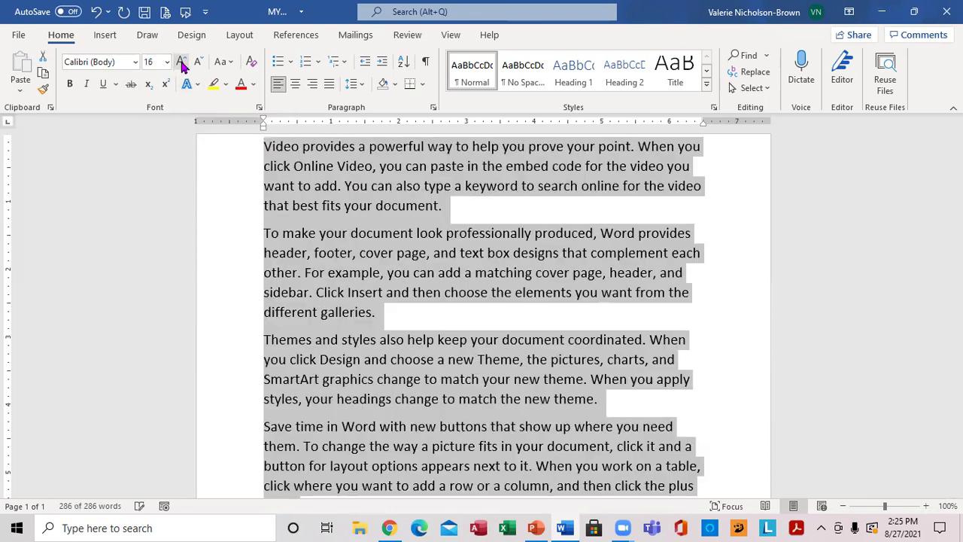
{"action": "left_click", "coordinate": [198, 64]}
{"action": "left_click", "coordinate": [198, 63]}
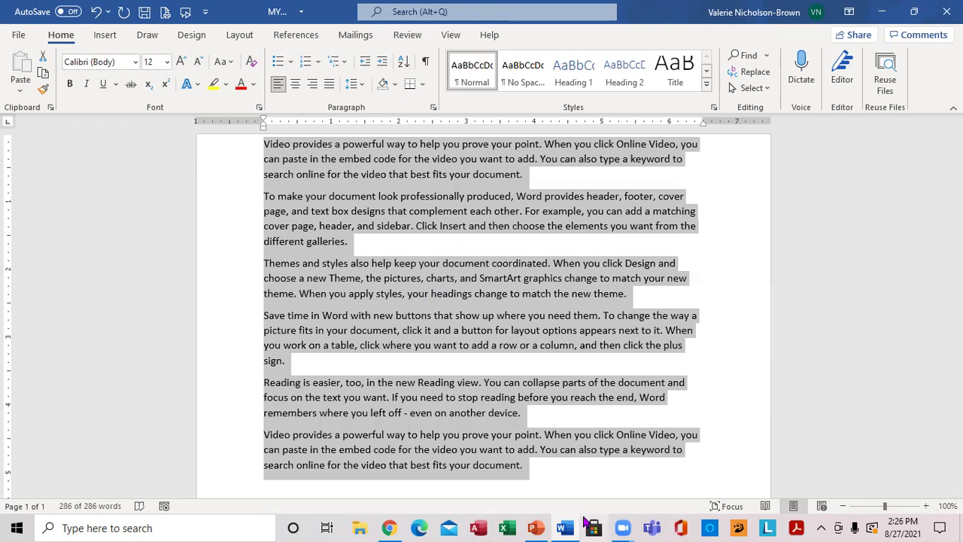
{"action": "mouse_move", "coordinate": [537, 527]}
{"action": "left_click", "coordinate": [541, 509]}
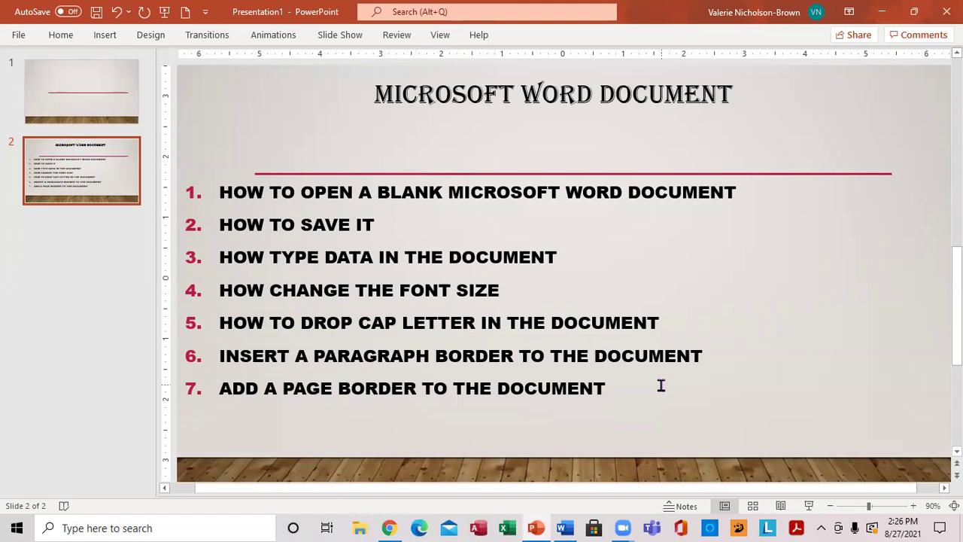
Give the first paragraph's V and the second paragraph's T dropped capitals.
{"action": "left_click", "coordinate": [565, 528]}
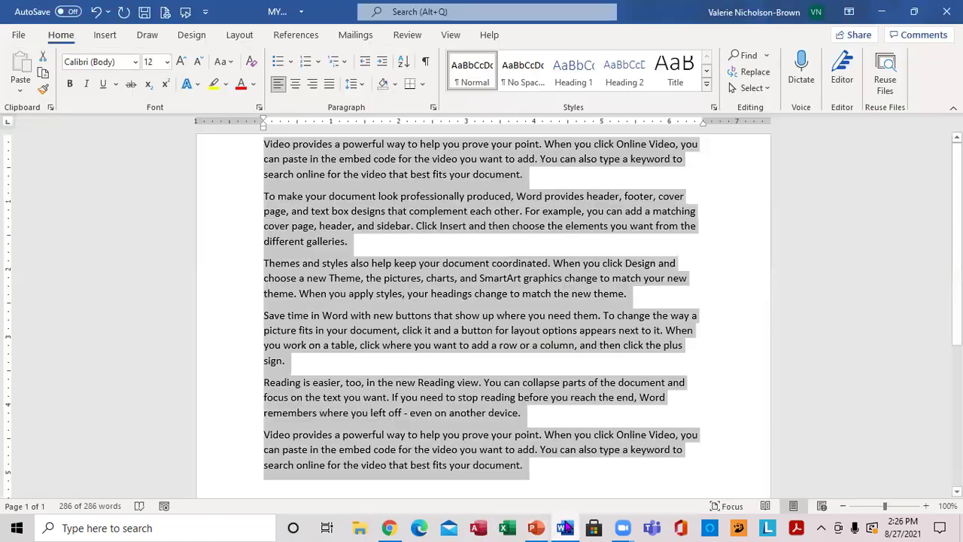
{"action": "left_click", "coordinate": [716, 362]}
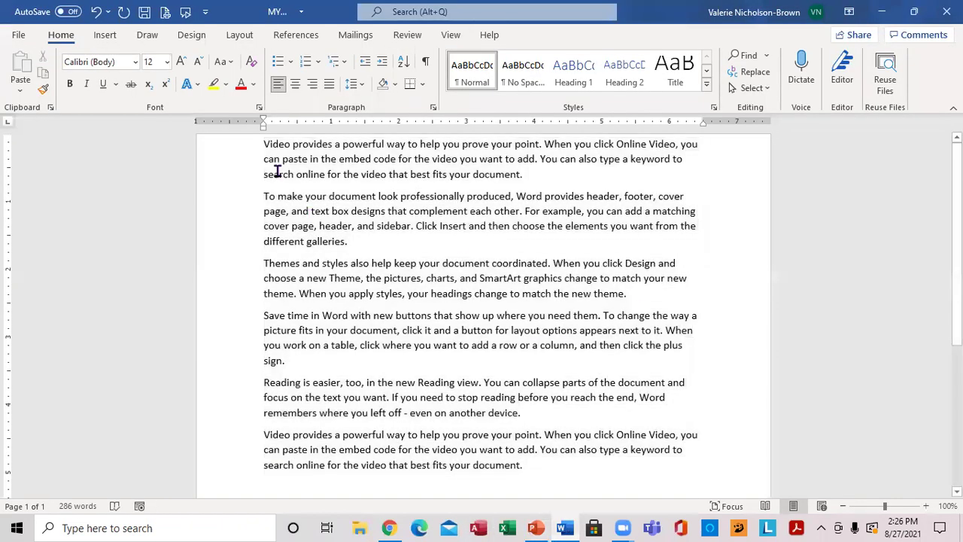
{"action": "mouse_move", "coordinate": [267, 140]}
{"action": "left_mouse_down"}
{"action": "mouse_move", "coordinate": [274, 140]}
{"action": "mouse_move", "coordinate": [264, 140]}
{"action": "left_mouse_up"}
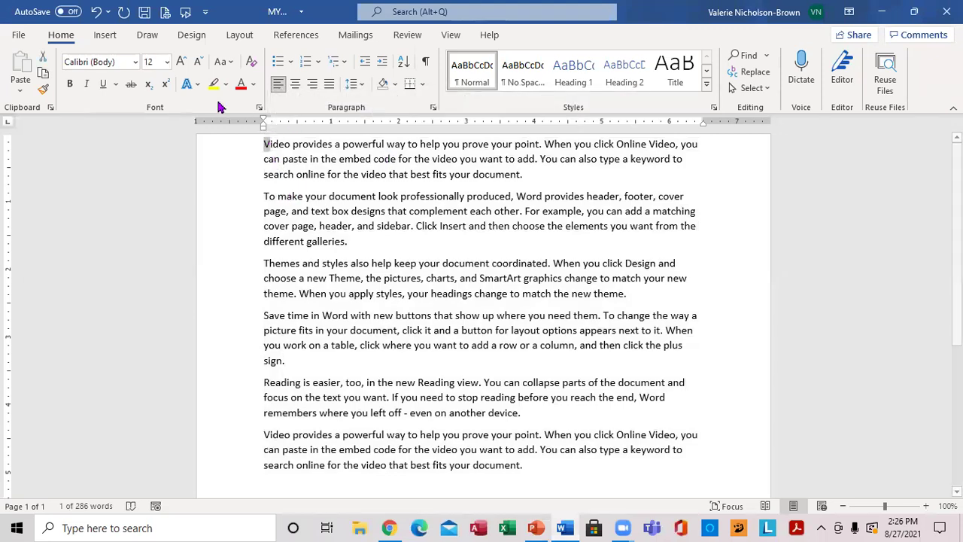
{"action": "left_click", "coordinate": [105, 34]}
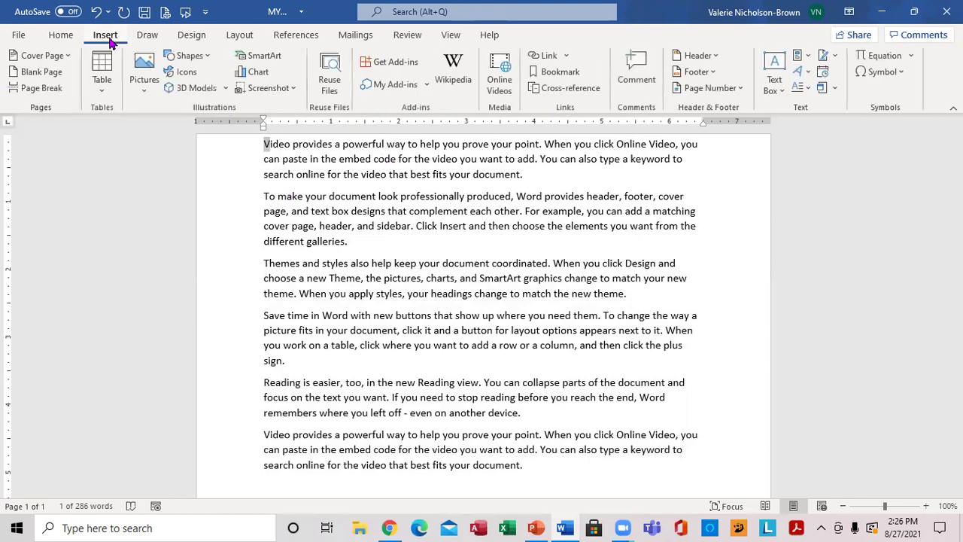
{"action": "left_click", "coordinate": [809, 87]}
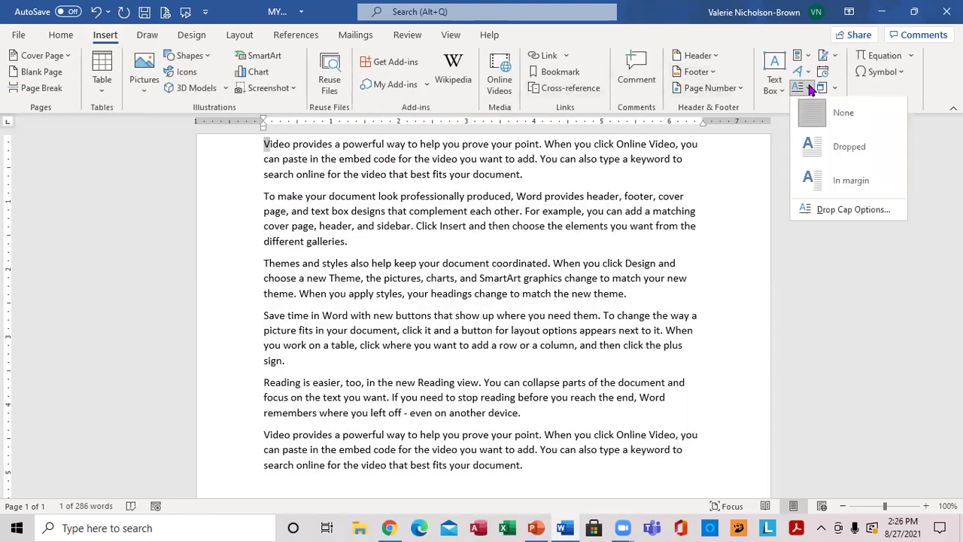
{"action": "left_click", "coordinate": [820, 155]}
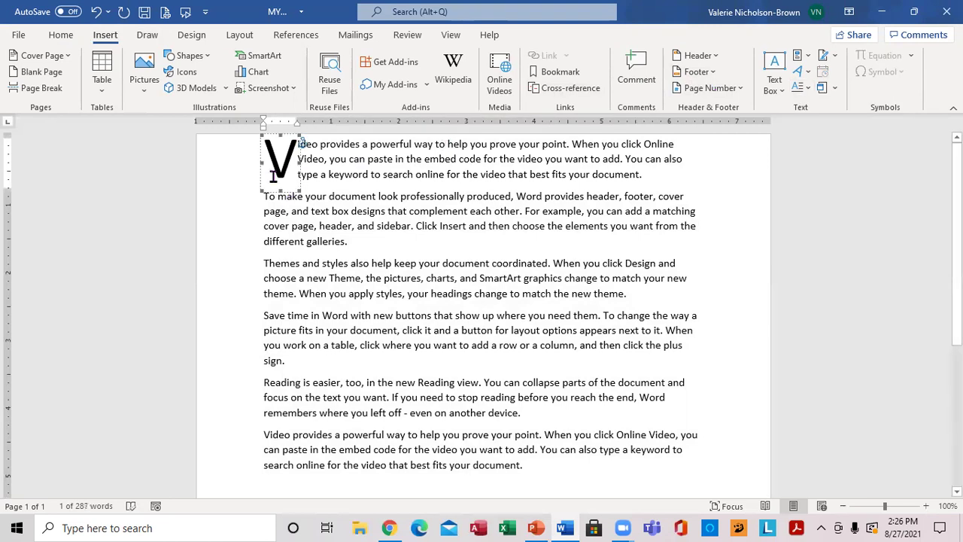
{"action": "left_click_drag", "start_coordinate": [741, 258], "coordinate": [341, 240]}
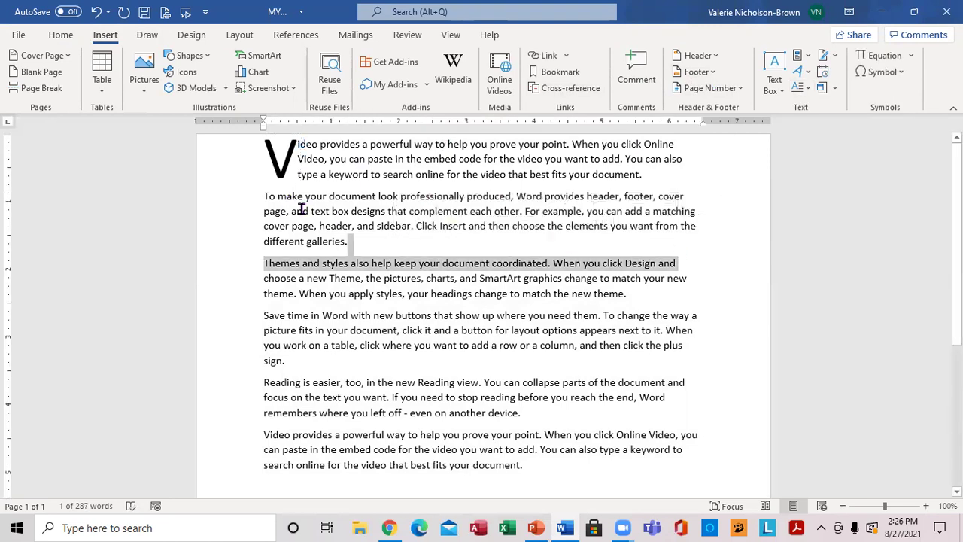
{"action": "left_click_drag", "start_coordinate": [261, 195], "coordinate": [268, 197]}
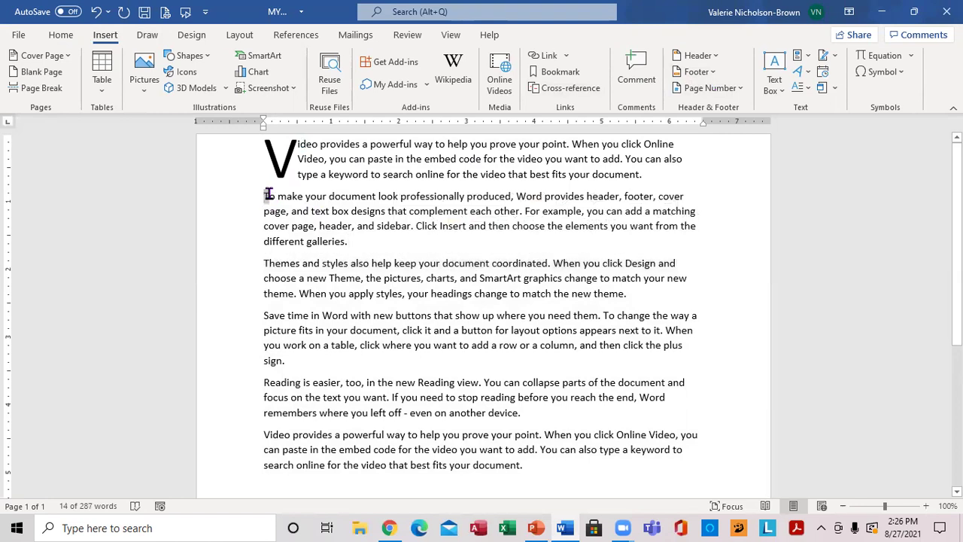
{"action": "left_click", "coordinate": [806, 91]}
{"action": "left_click", "coordinate": [827, 147]}
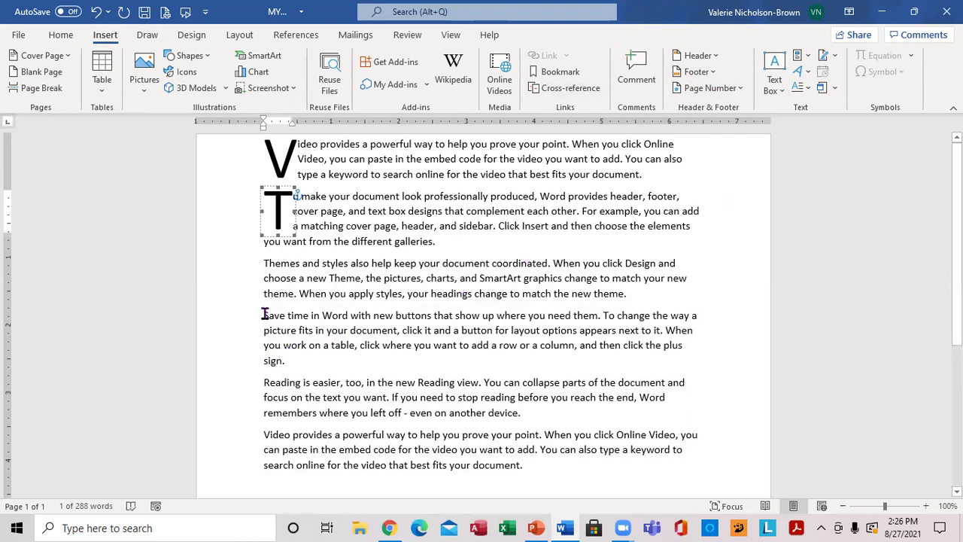
Drop-cap the S of the Save time paragraph and the V of the last paragraph.
{"action": "left_click_drag", "start_coordinate": [265, 315], "coordinate": [270, 315]}
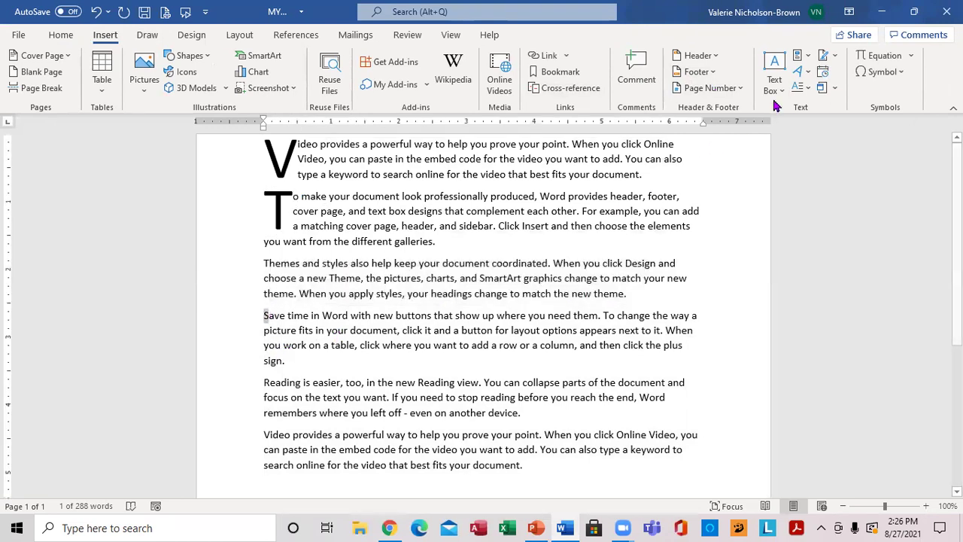
{"action": "left_click", "coordinate": [807, 87]}
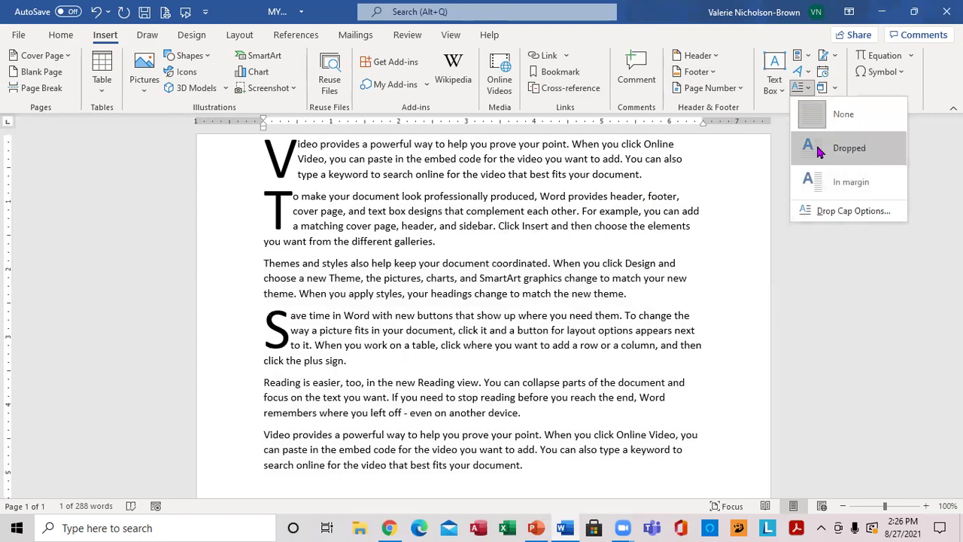
{"action": "left_click", "coordinate": [819, 150]}
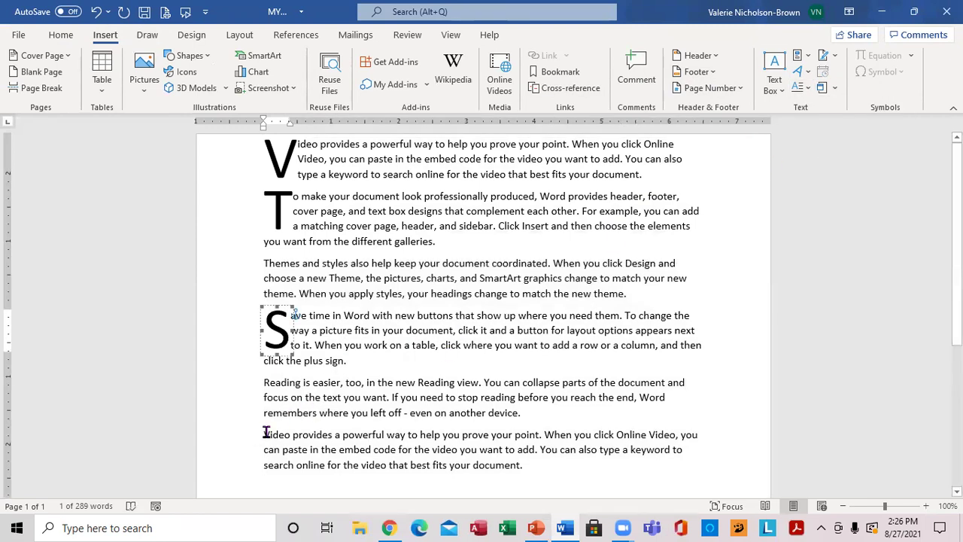
{"action": "left_click_drag", "start_coordinate": [264, 434], "coordinate": [270, 434]}
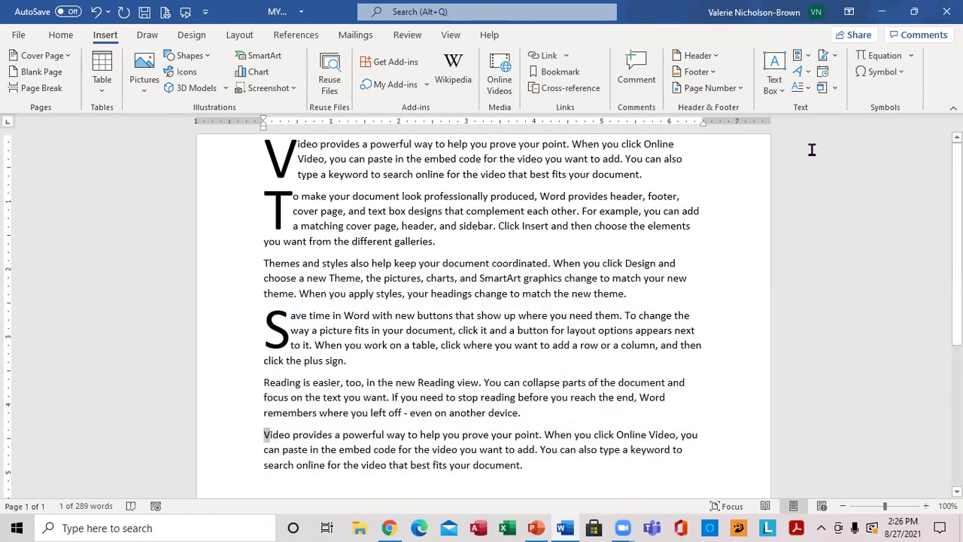
{"action": "left_click", "coordinate": [808, 90]}
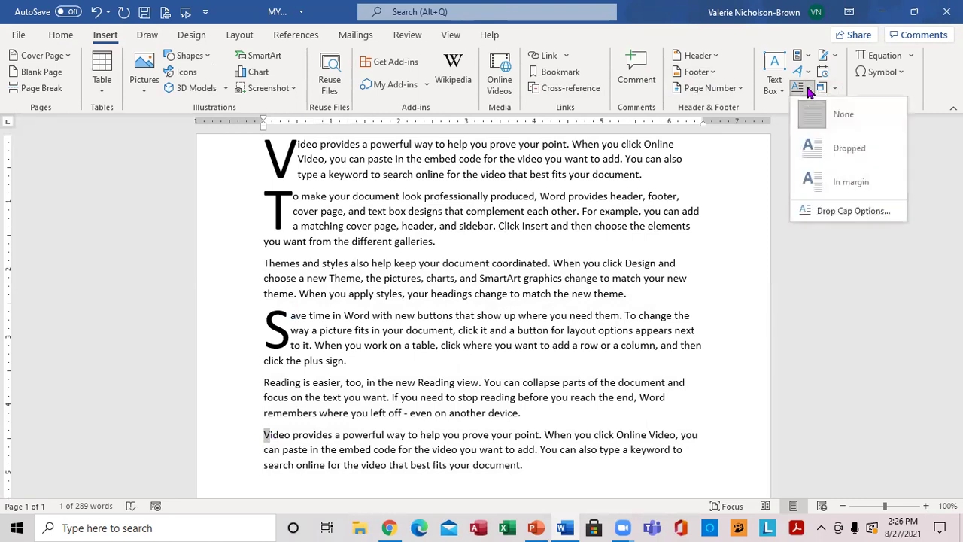
{"action": "left_click", "coordinate": [841, 161]}
{"action": "left_click", "coordinate": [761, 344]}
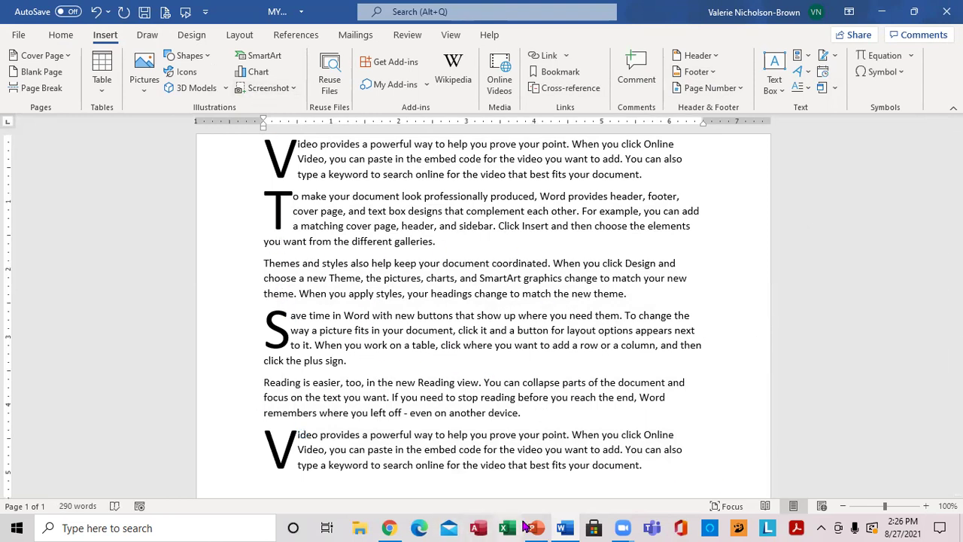
View slide 2 of the PowerPoint outline, then return to MY WORK in Word.
{"action": "mouse_move", "coordinate": [536, 527]}
{"action": "left_click", "coordinate": [540, 497]}
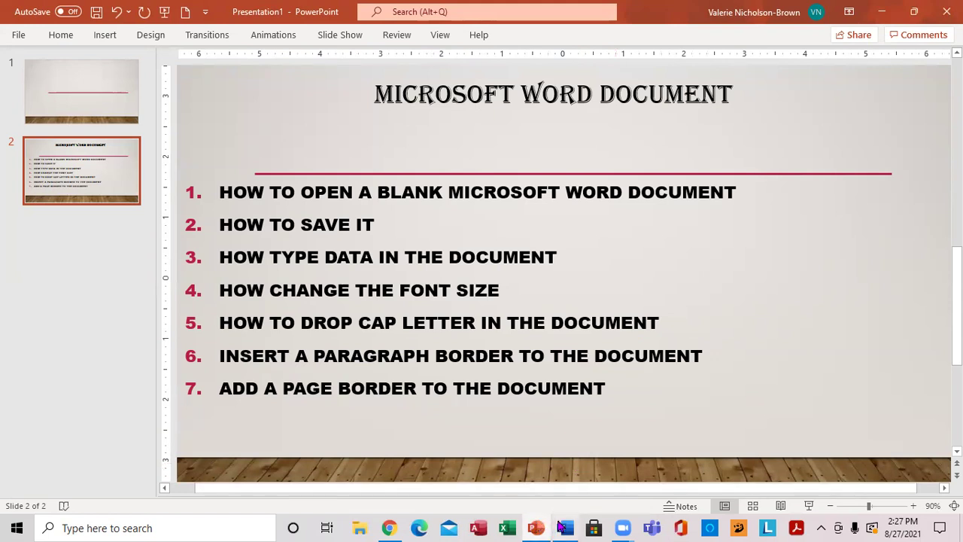
{"action": "left_click", "coordinate": [565, 527]}
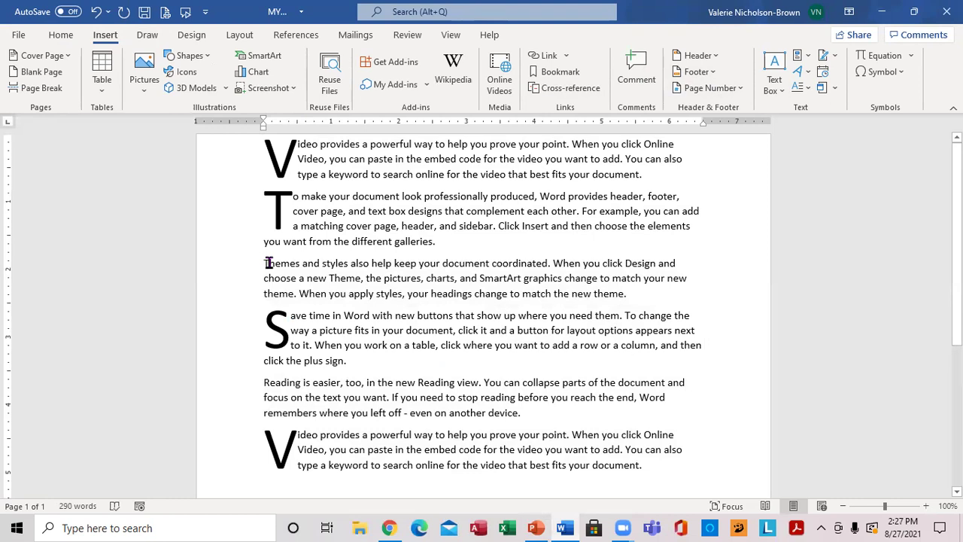
Apply Outside Borders to the 'Themes and styles' paragraph.
{"action": "left_click_drag", "start_coordinate": [267, 263], "coordinate": [650, 300]}
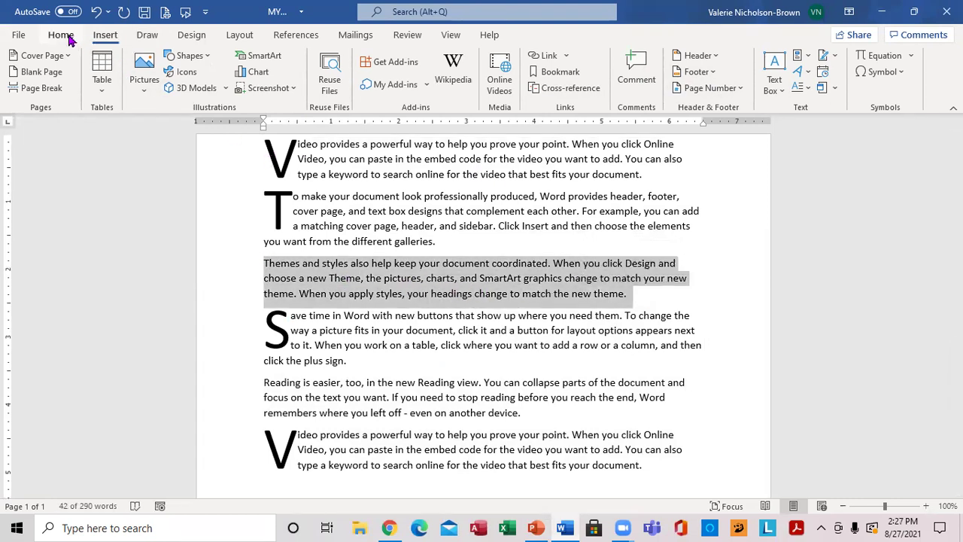
{"action": "left_click", "coordinate": [66, 38]}
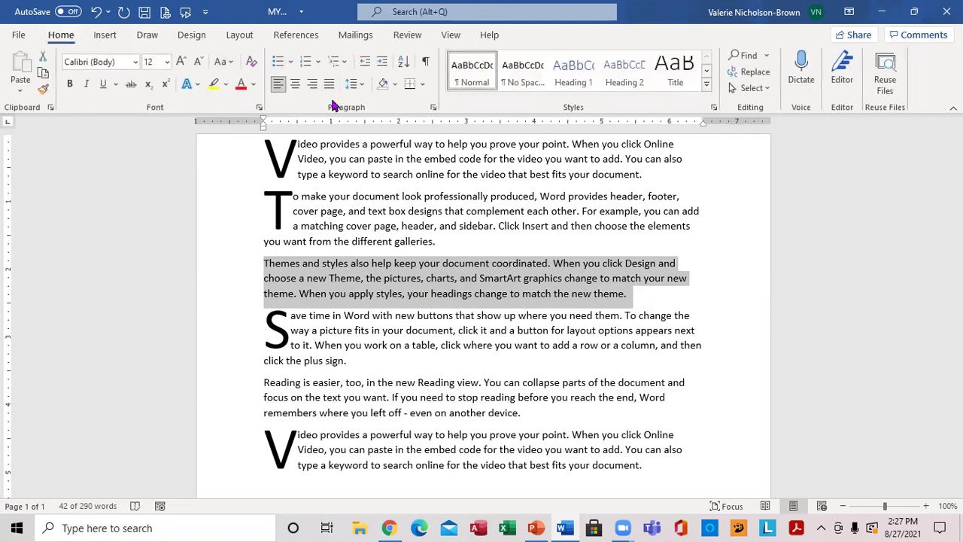
{"action": "left_click", "coordinate": [423, 85]}
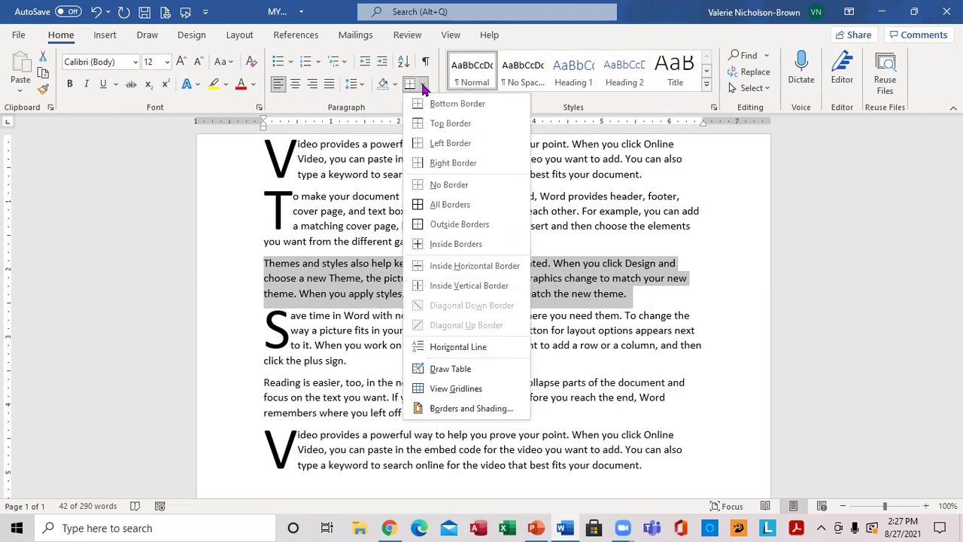
{"action": "left_click", "coordinate": [441, 230]}
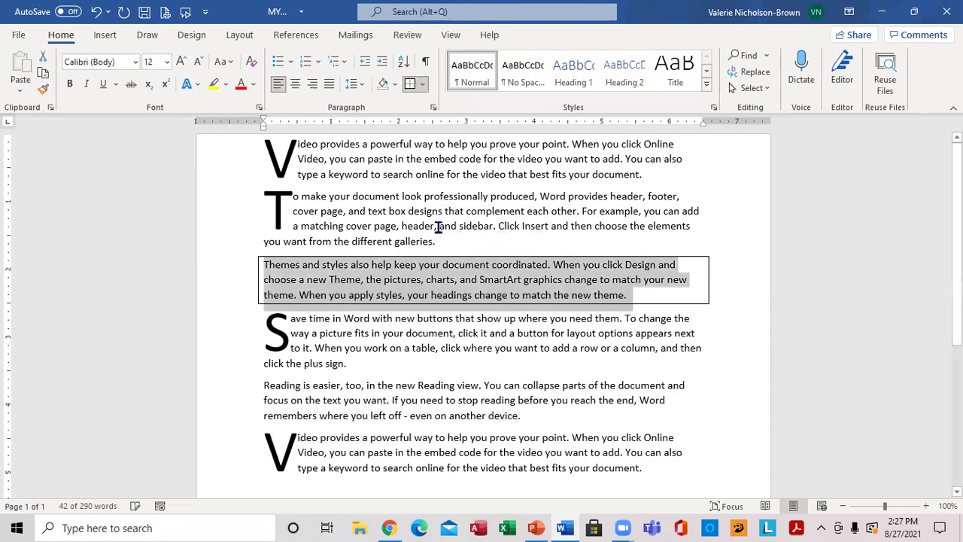
{"action": "left_click", "coordinate": [737, 327]}
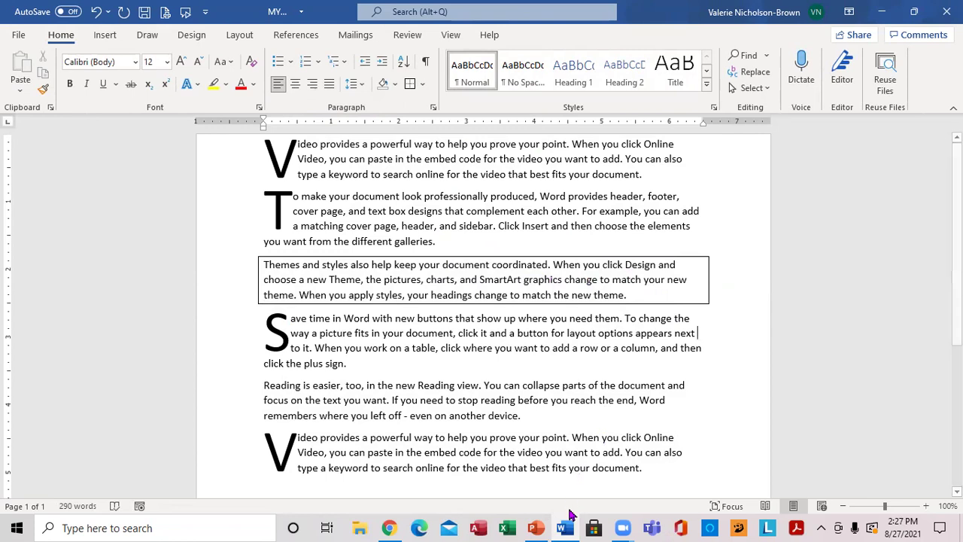
{"action": "mouse_move", "coordinate": [536, 527]}
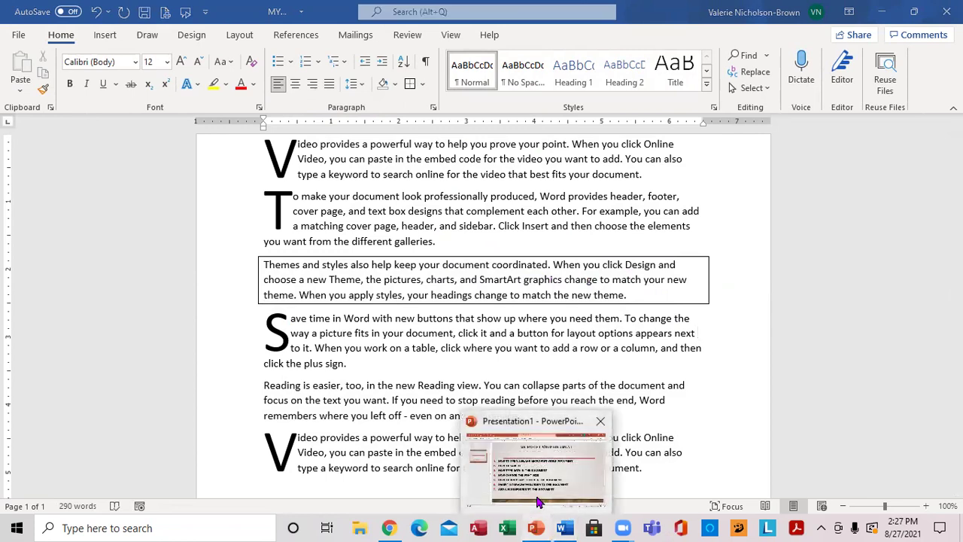
{"action": "left_click", "coordinate": [538, 501]}
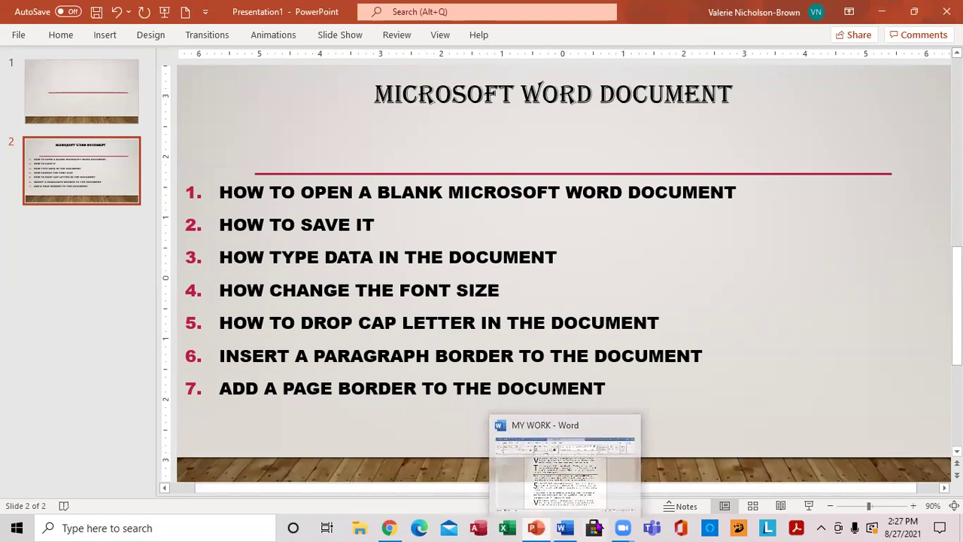
{"action": "left_click", "coordinate": [573, 525]}
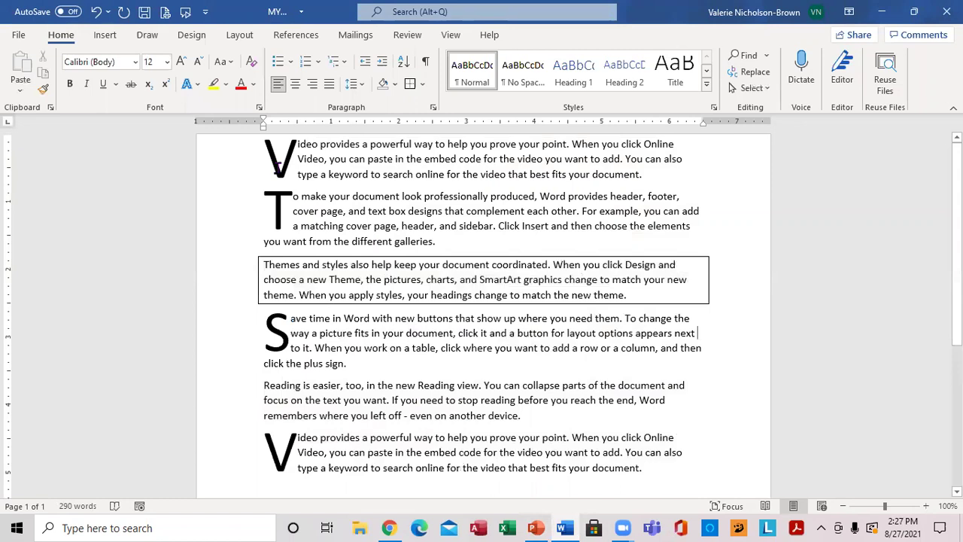
In Page Borders, choose a geometric patterned art border.
{"action": "left_click", "coordinate": [192, 36]}
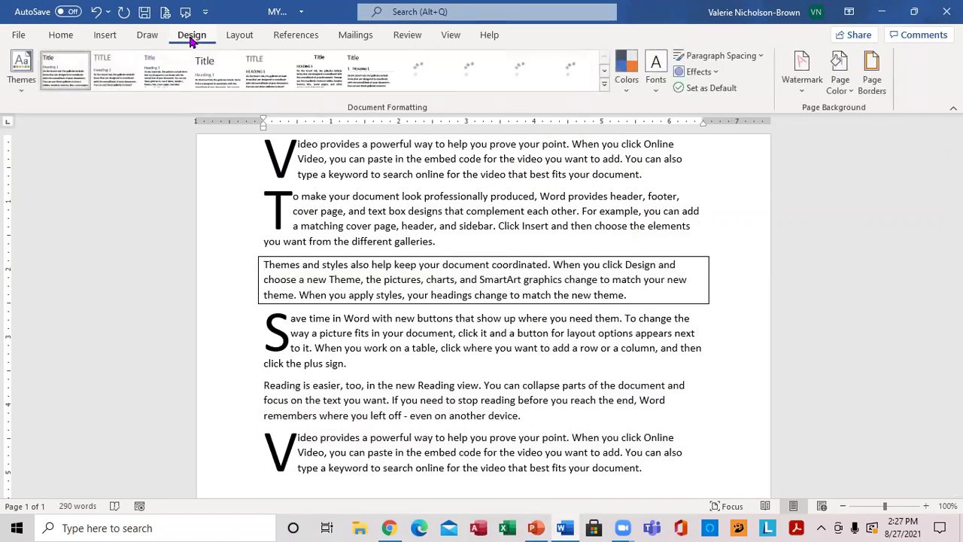
{"action": "left_click", "coordinate": [871, 83]}
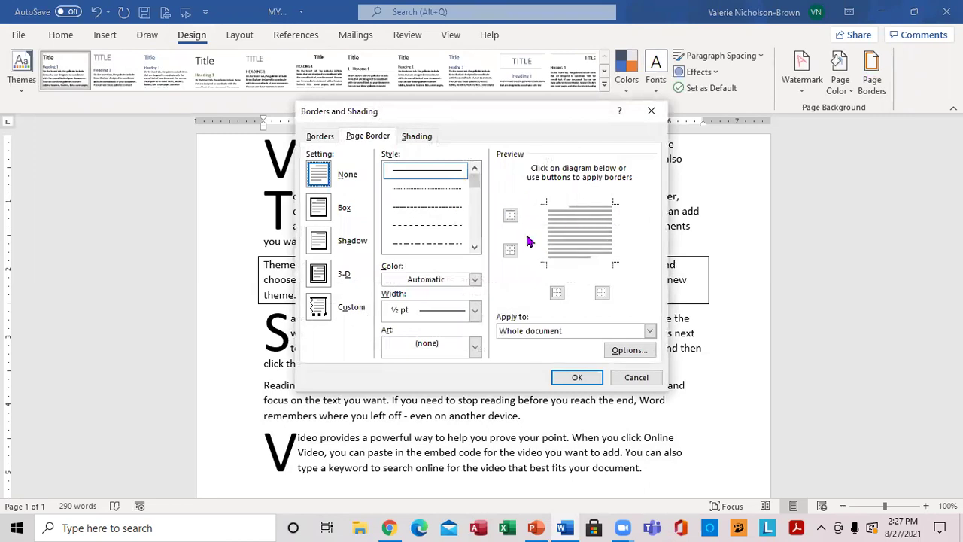
{"action": "left_click", "coordinate": [432, 215]}
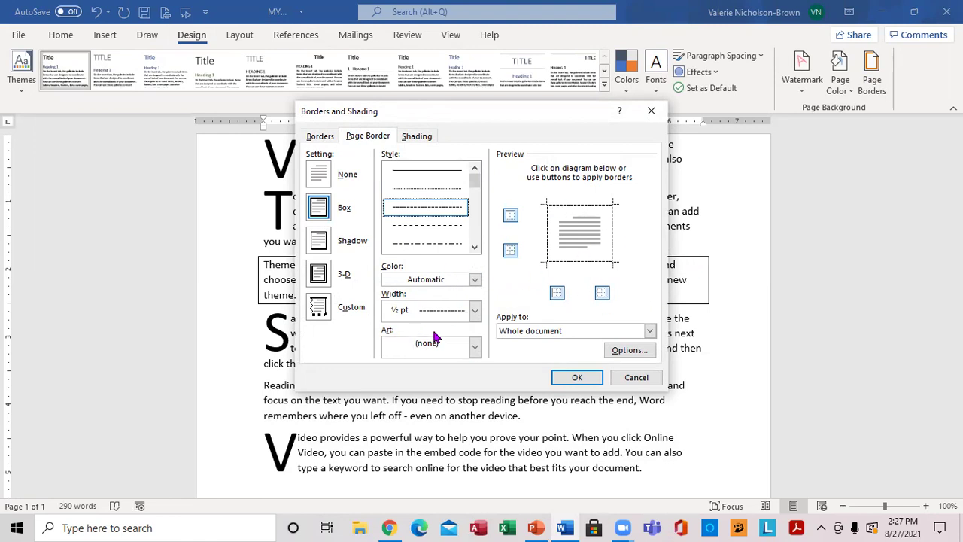
{"action": "left_click", "coordinate": [475, 347]}
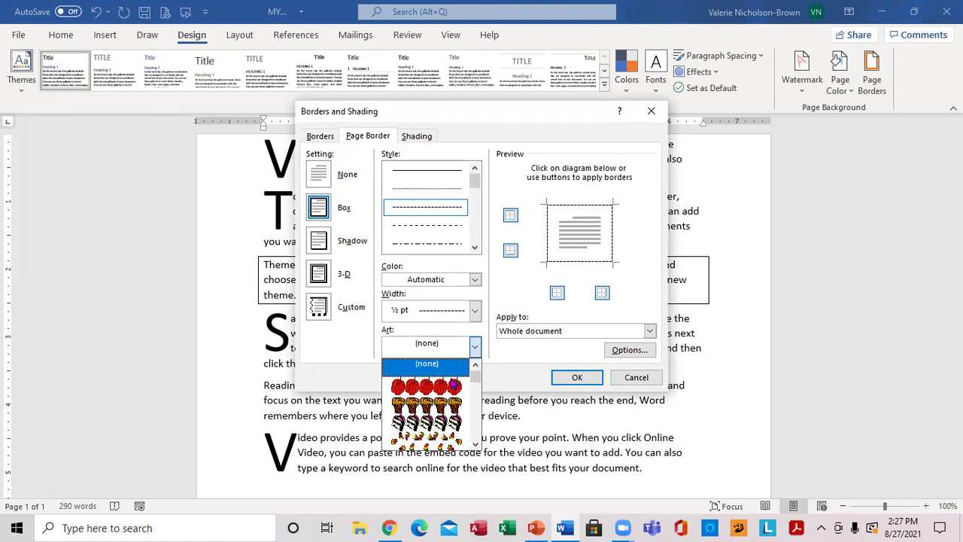
{"action": "left_click", "coordinate": [445, 403]}
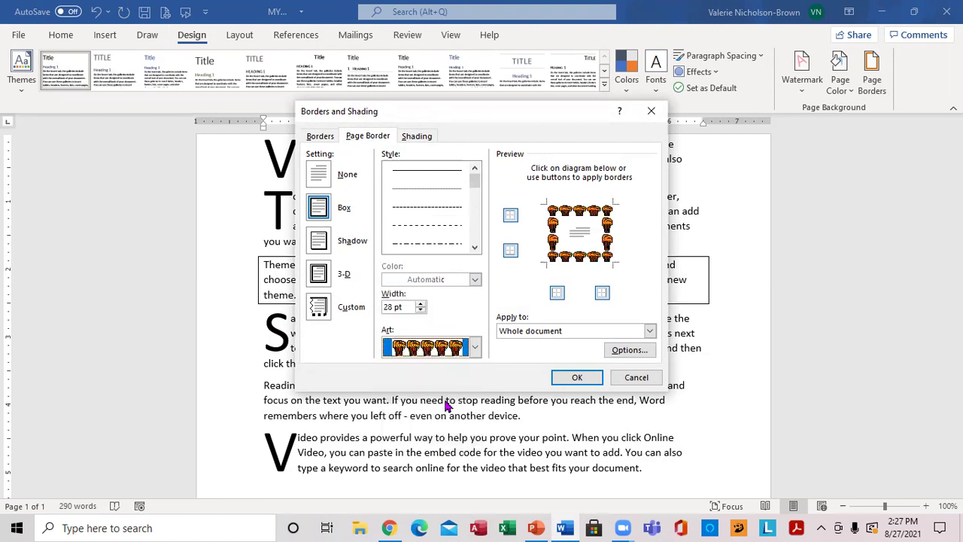
{"action": "left_click", "coordinate": [476, 348]}
{"action": "scroll", "coordinate": [477, 426], "scroll_direction": "down", "scroll_amount": 3}
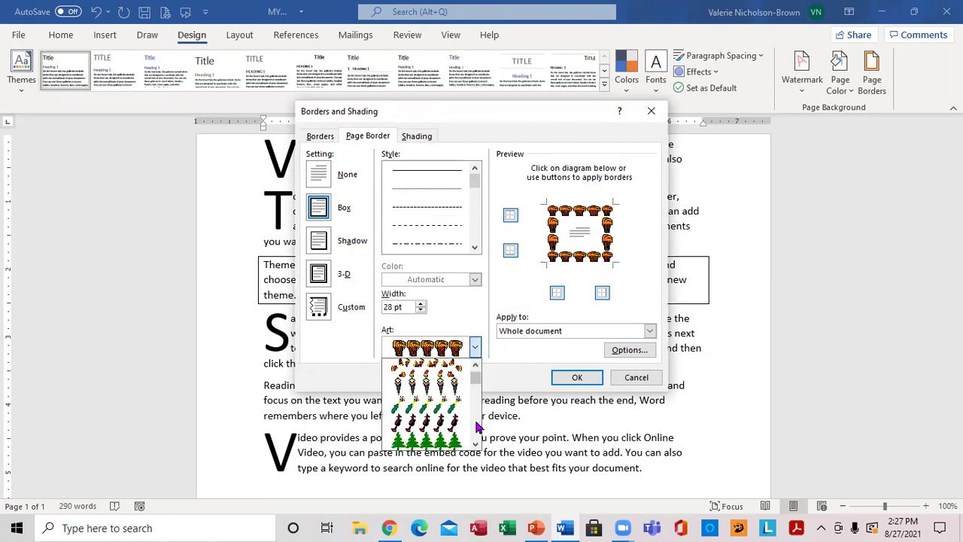
{"action": "scroll", "coordinate": [477, 426], "scroll_direction": "down", "scroll_amount": 8}
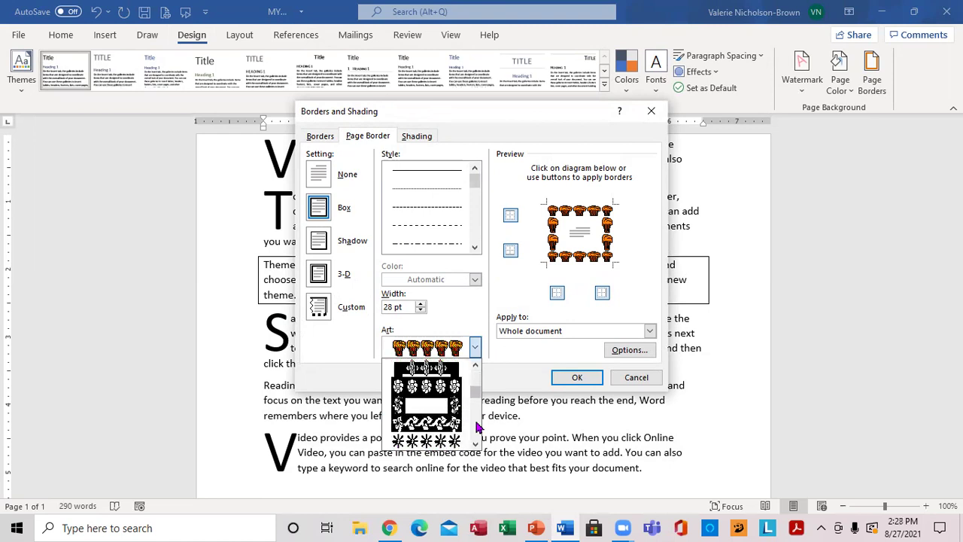
{"action": "scroll", "coordinate": [477, 426], "scroll_direction": "down", "scroll_amount": 8}
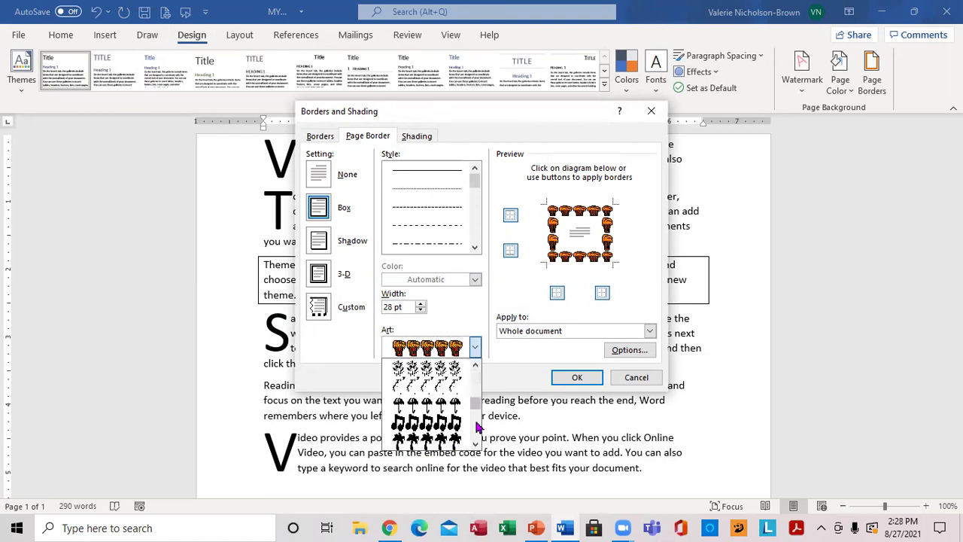
{"action": "scroll", "coordinate": [477, 426], "scroll_direction": "down", "scroll_amount": 4}
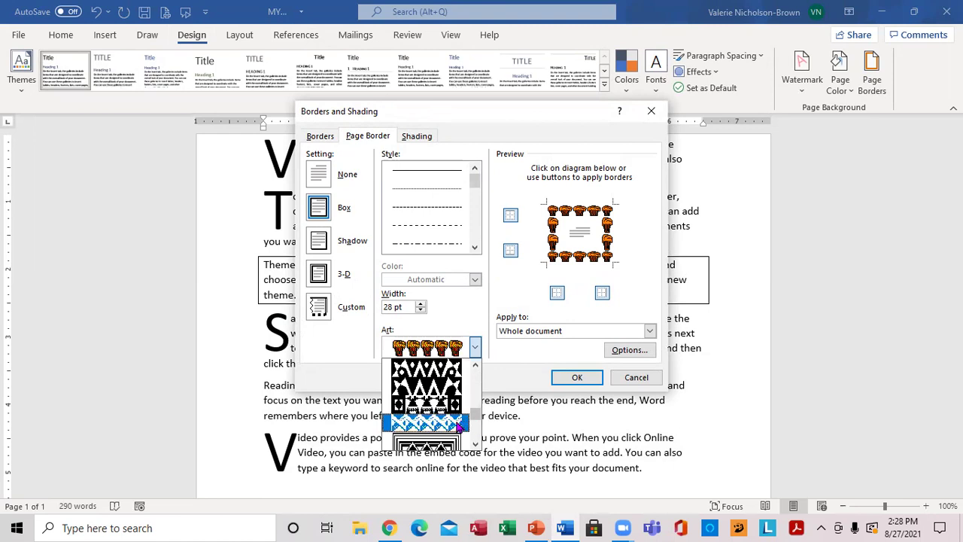
{"action": "left_click", "coordinate": [444, 444]}
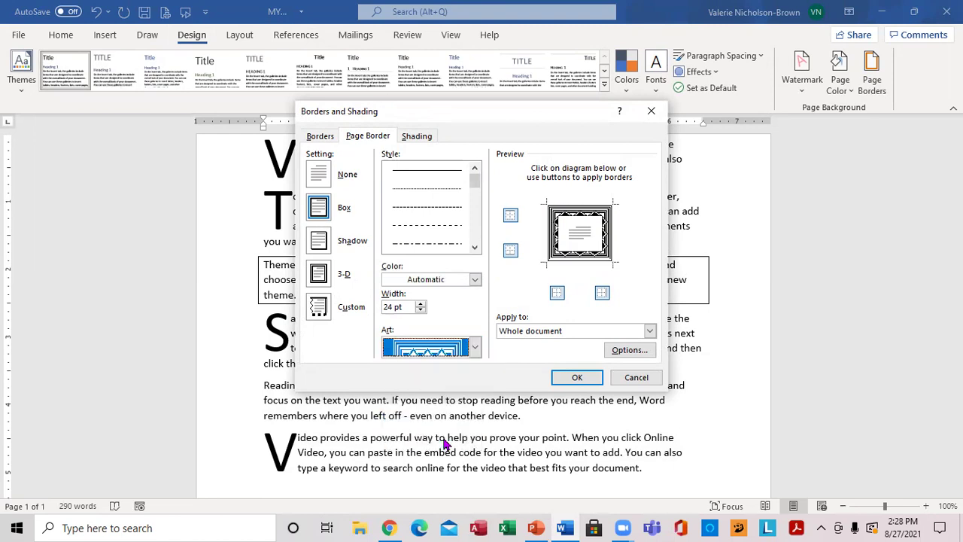
Set the art border width to 17 pt and apply it to the page.
{"action": "left_click", "coordinate": [420, 304]}
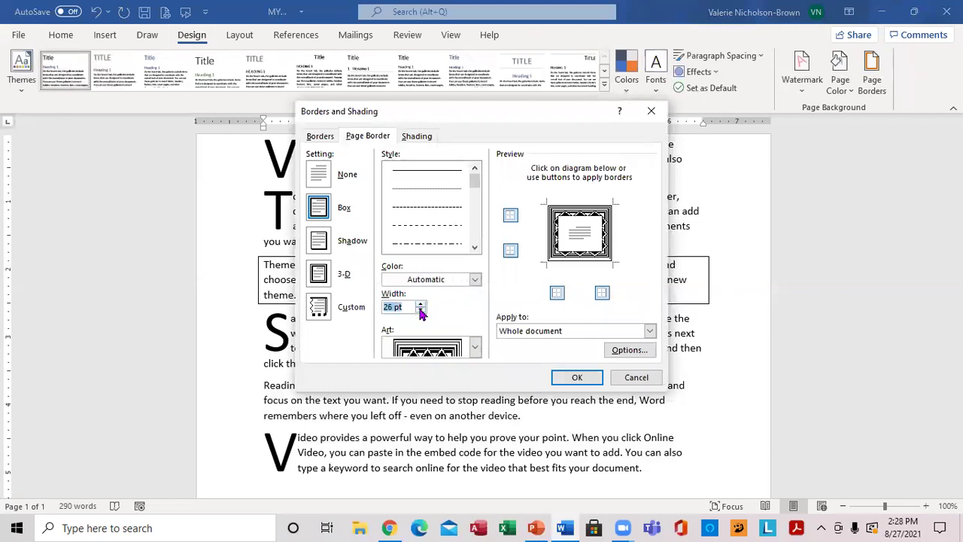
{"action": "left_click", "coordinate": [421, 311]}
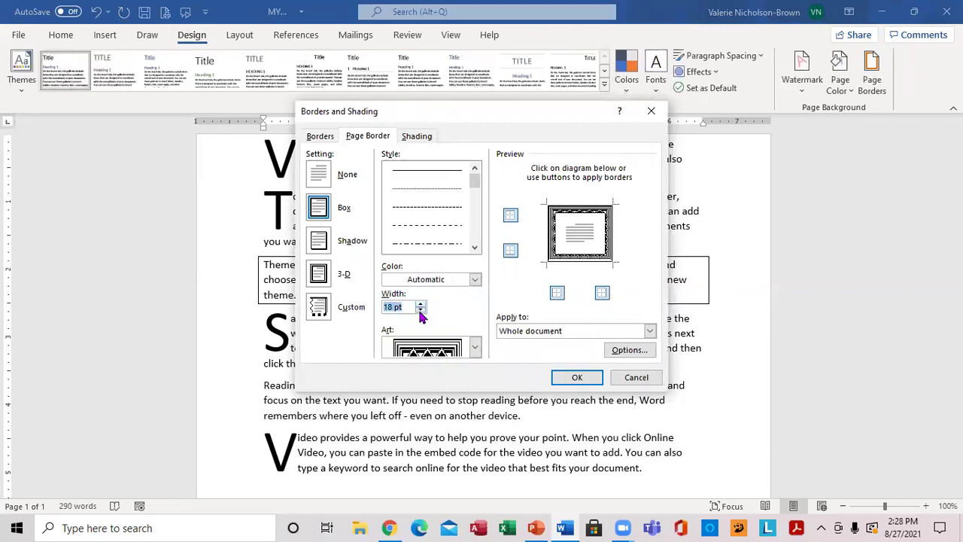
{"action": "left_click", "coordinate": [421, 312]}
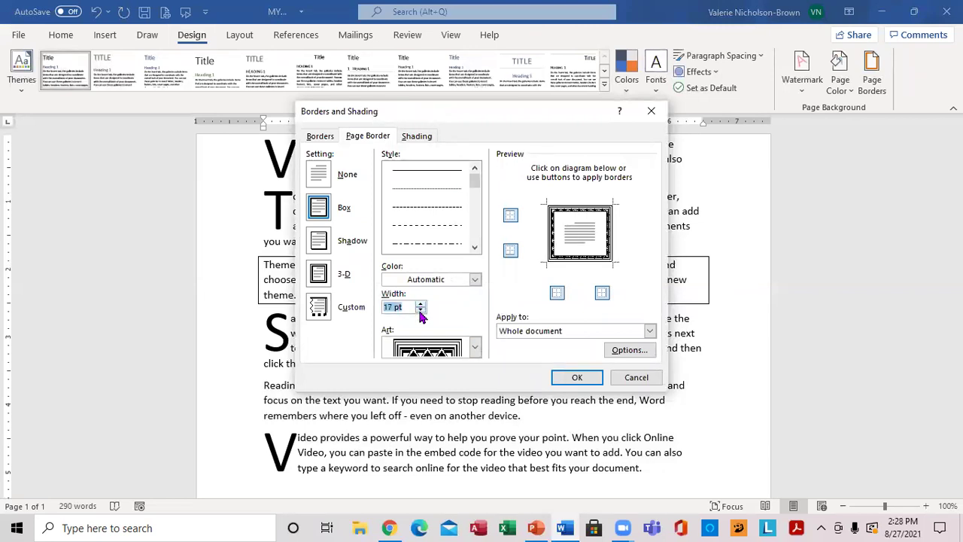
{"action": "left_click", "coordinate": [577, 377]}
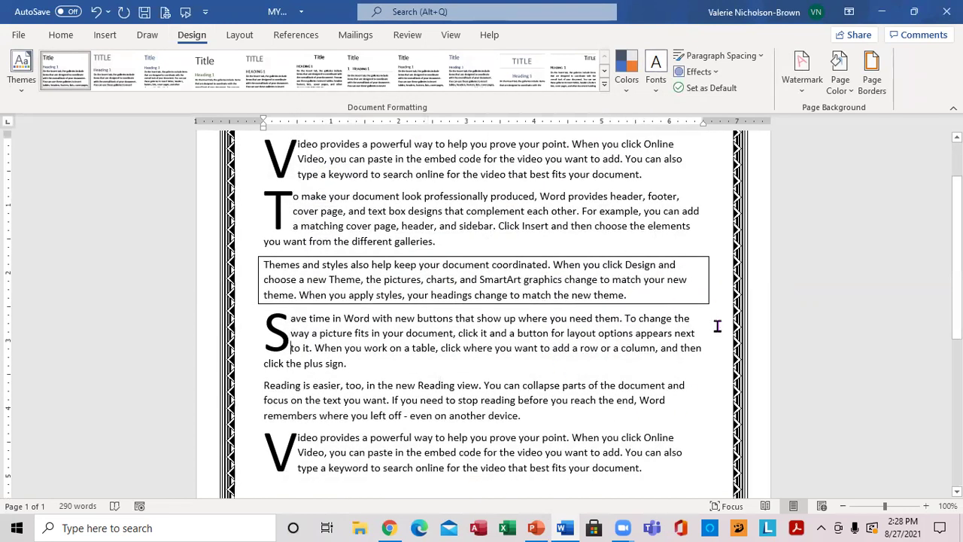